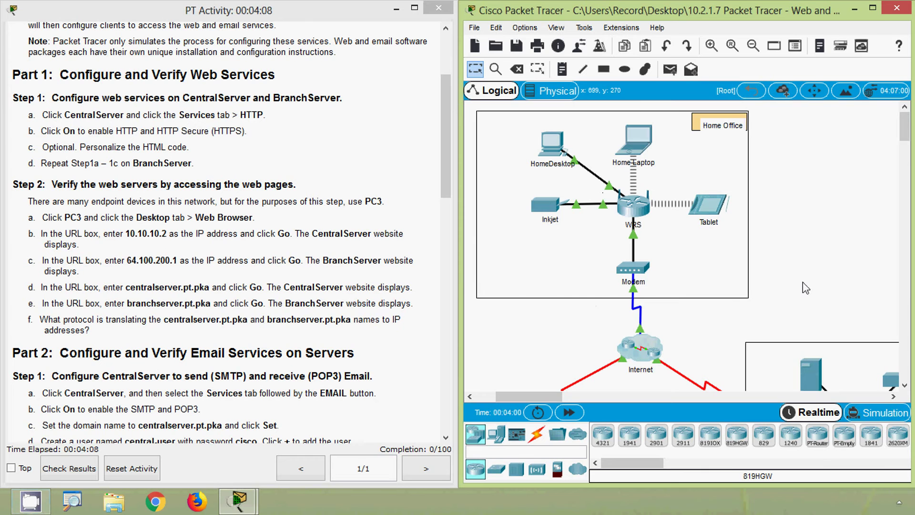
# Scroll the canvas from Home Office past the Branch area to the Central site with CentralServer.
pyautogui.moveTo(905, 135); pyautogui.dragTo(905, 161)
pyautogui.moveTo(530, 396); pyautogui.dragTo(510, 396)
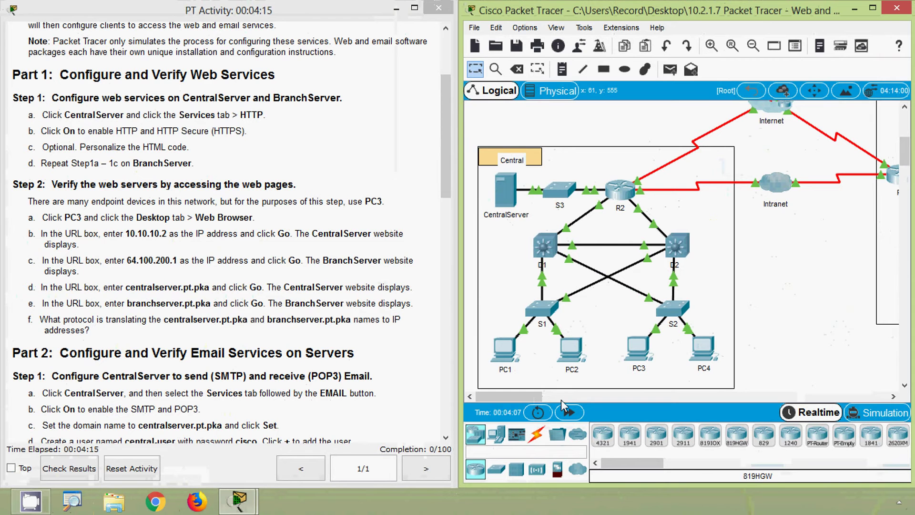
pyautogui.moveTo(517, 396); pyautogui.dragTo(558, 395)
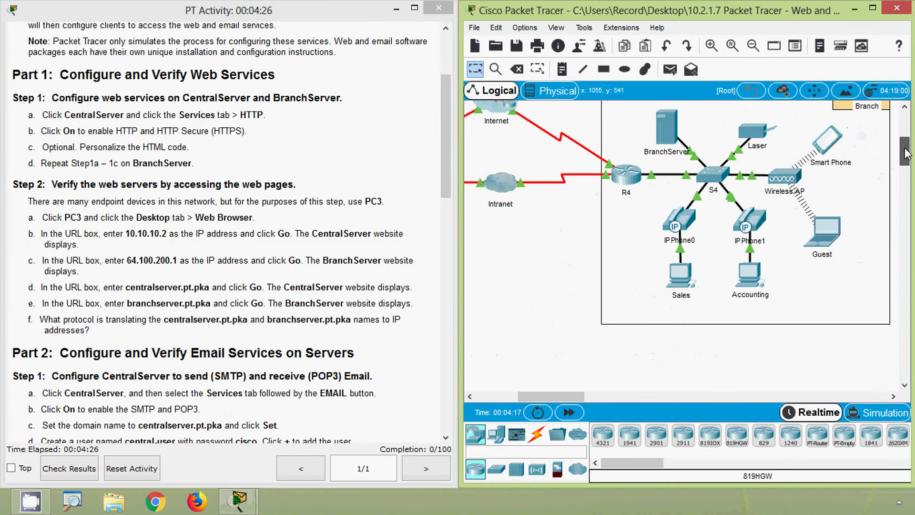
pyautogui.moveTo(906, 153); pyautogui.dragTo(906, 145)
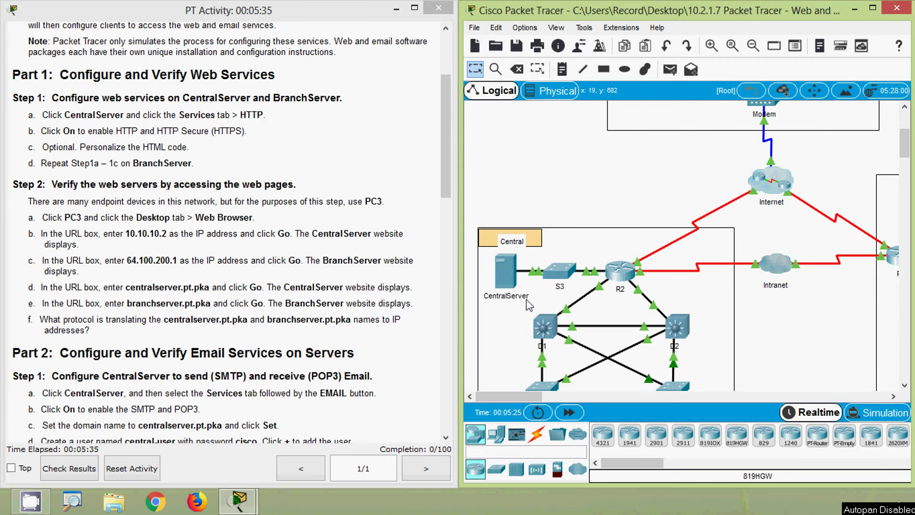
# Set both HTTP and HTTPS to On in CentralServer's Services > HTTP settings.
pyautogui.click(509, 262)
pyautogui.moveTo(314, 66); pyautogui.dragTo(456, 60)
pyautogui.click(425, 86)
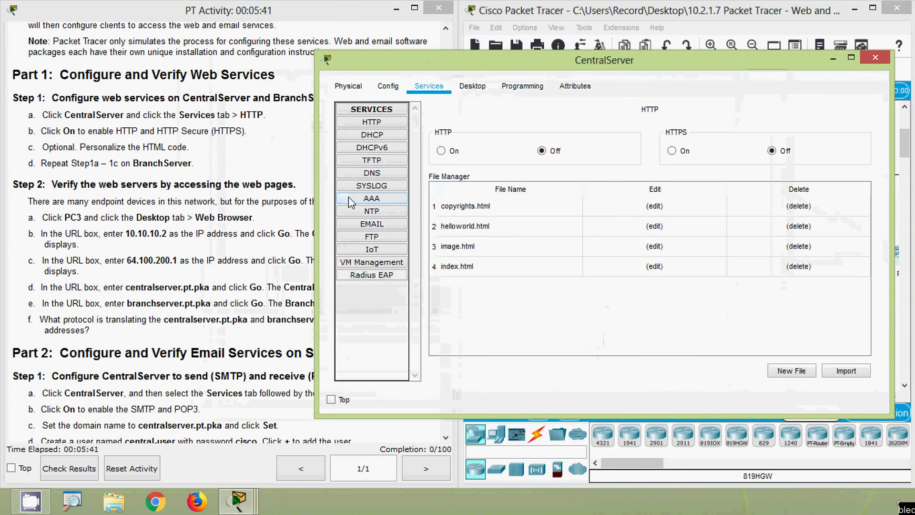
pyautogui.click(375, 123)
pyautogui.moveTo(316, 186); pyautogui.dragTo(480, 190)
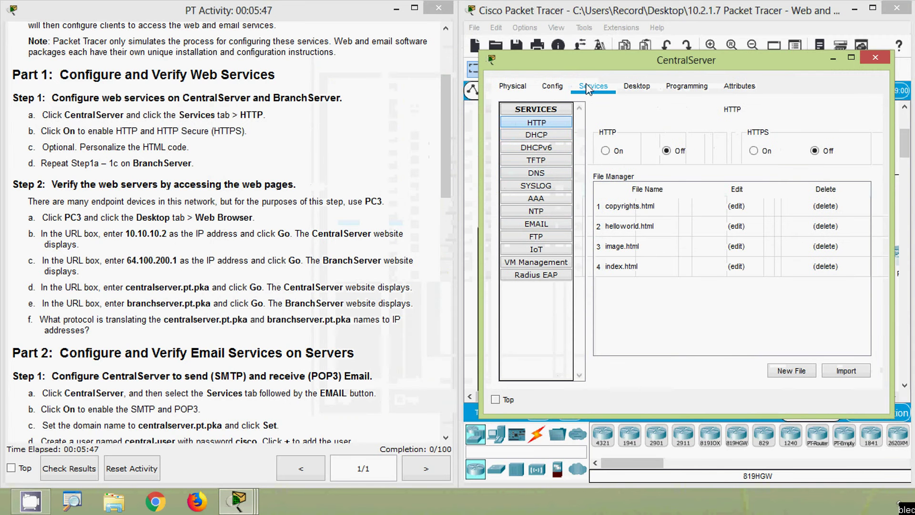
pyautogui.moveTo(586, 63); pyautogui.dragTo(594, 59)
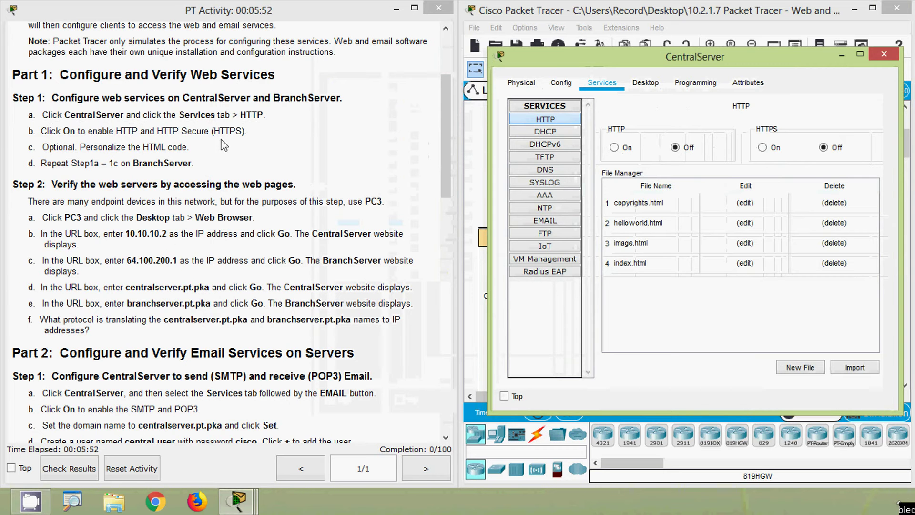
pyautogui.click(615, 147)
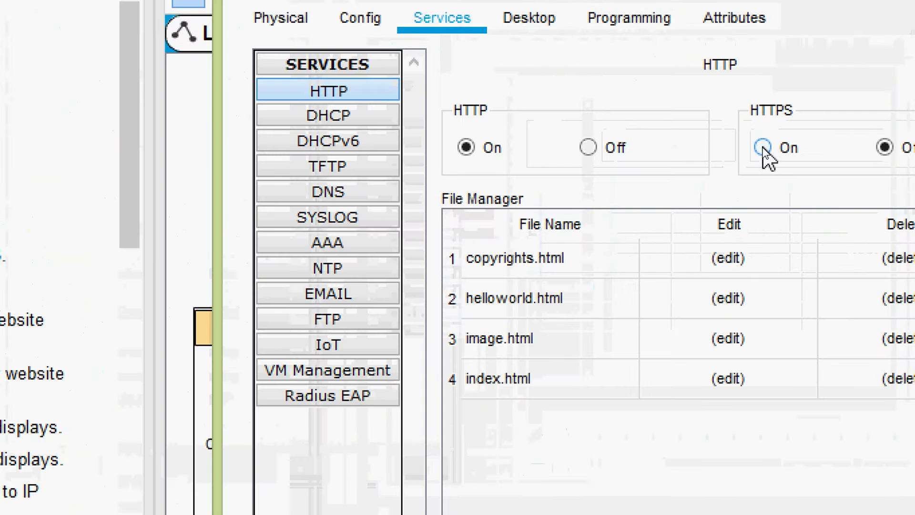
pyautogui.click(762, 148)
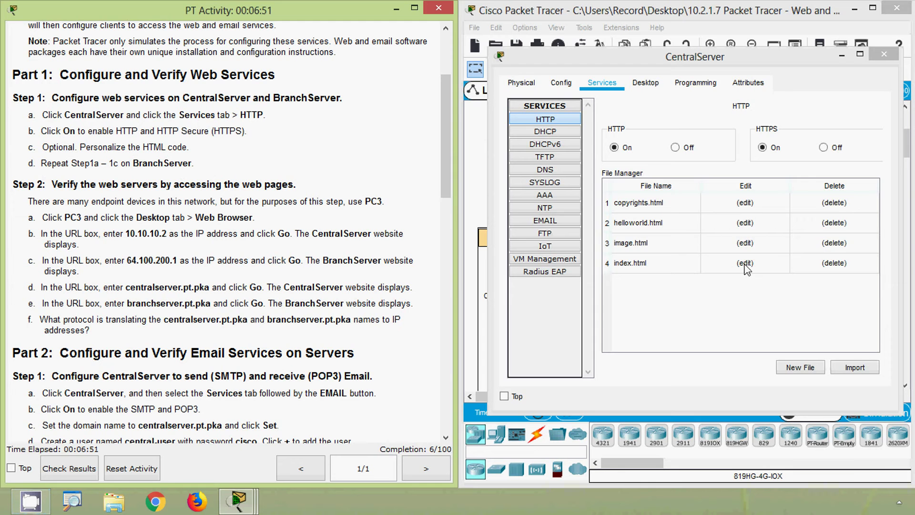
pyautogui.click(745, 263)
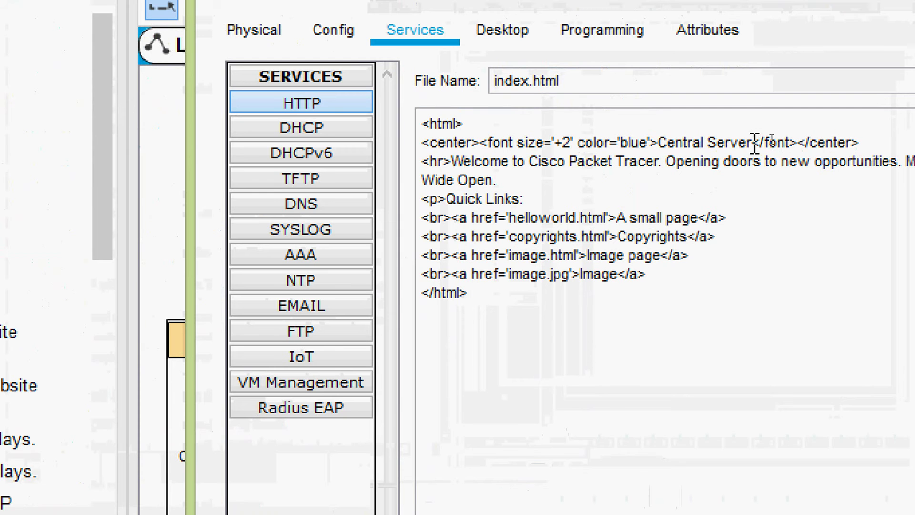
# Replace the index.html heading 'Central Server' with 'Welcome to TechAcad' and save over the file.
pyautogui.moveTo(754, 142); pyautogui.dragTo(658, 142)
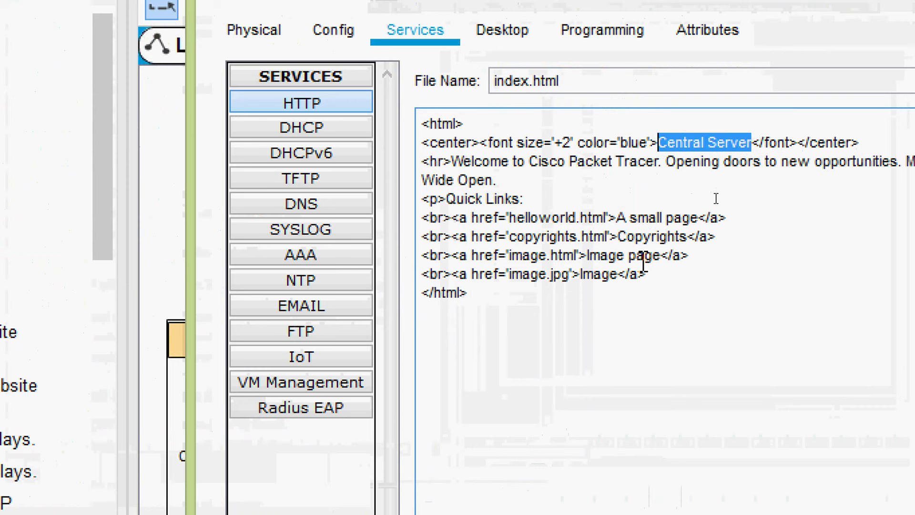
pyautogui.write('Welcome ')
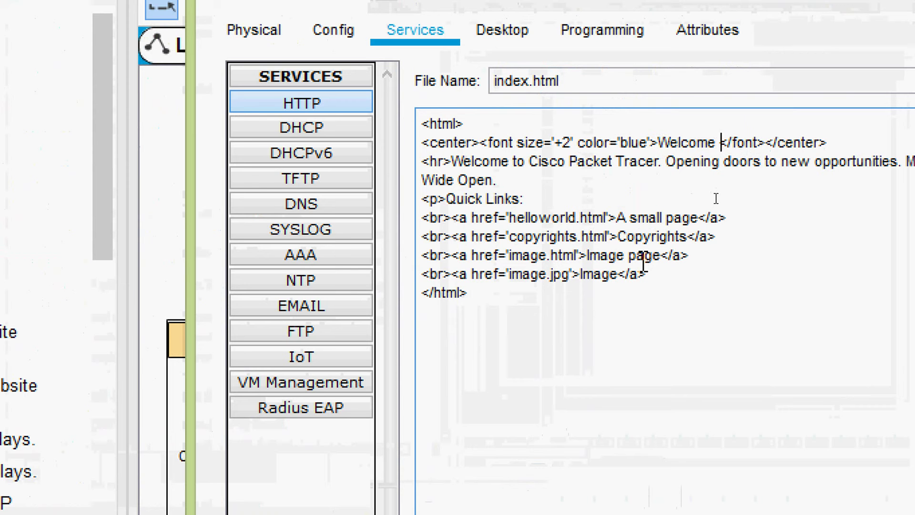
pyautogui.write('to Teh</font></c')
pyautogui.press('BackSpace')
pyautogui.press('BackSpace')
pyautogui.write('chAcad')
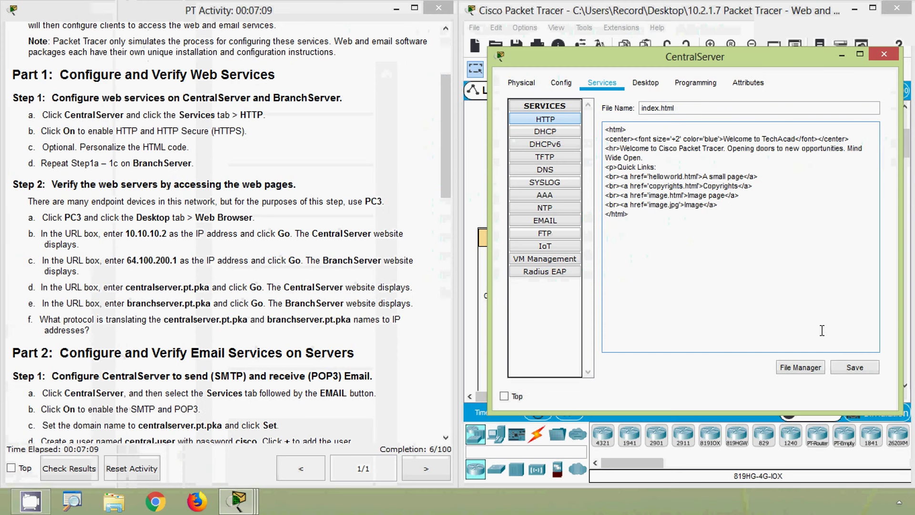
pyautogui.click(844, 368)
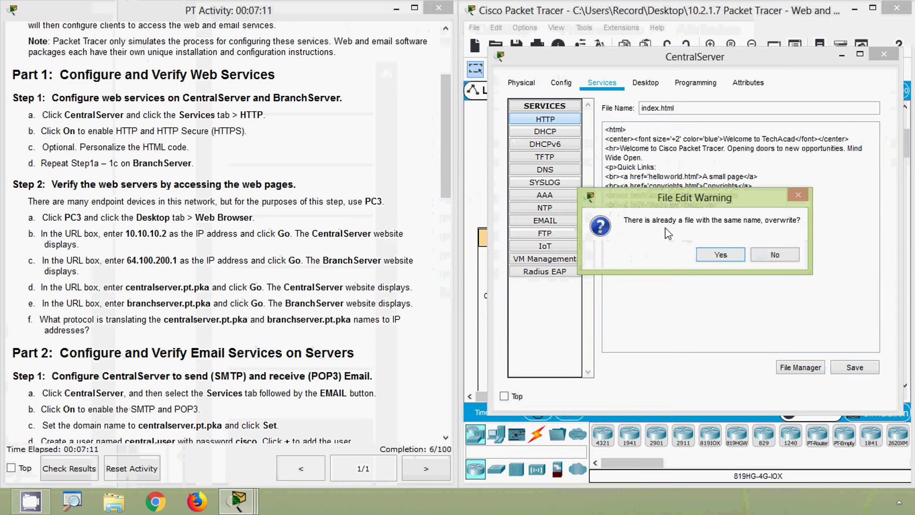
pyautogui.click(721, 255)
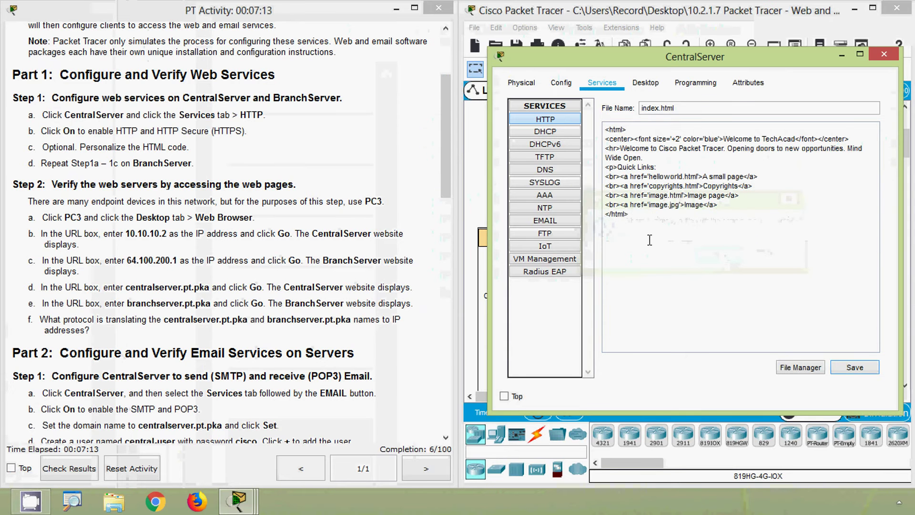
pyautogui.click(562, 122)
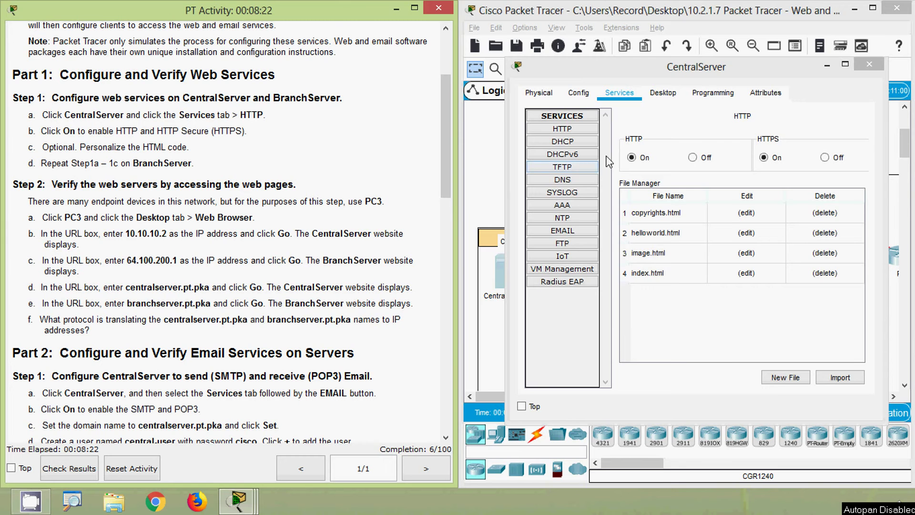
# Close CentralServer, then switch HTTP and HTTPS to On in BranchServer's Services > HTTP settings.
pyautogui.click(869, 65)
pyautogui.moveTo(522, 396); pyautogui.dragTo(575, 394)
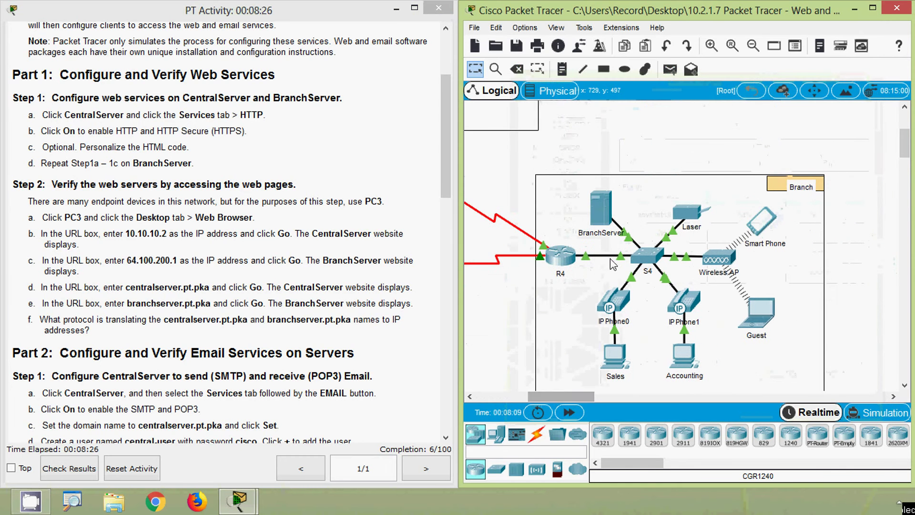
pyautogui.click(607, 218)
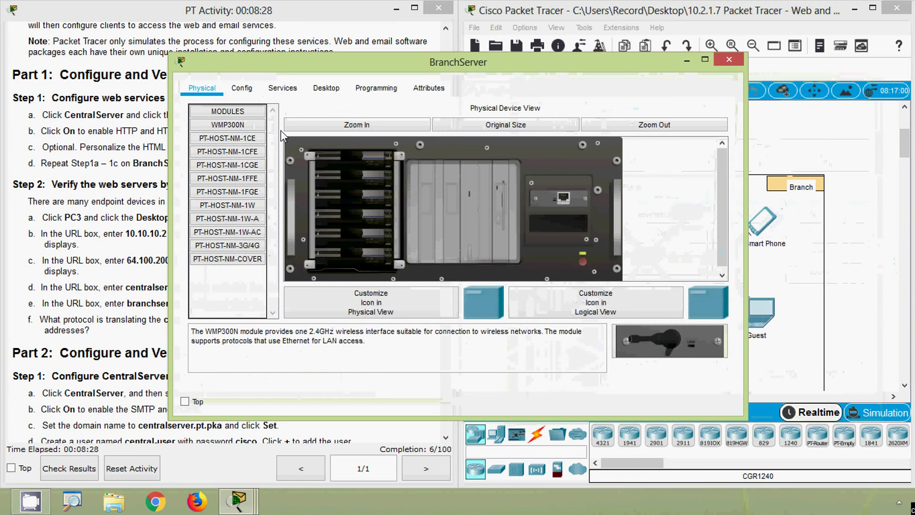
pyautogui.moveTo(188, 173); pyautogui.dragTo(298, 173)
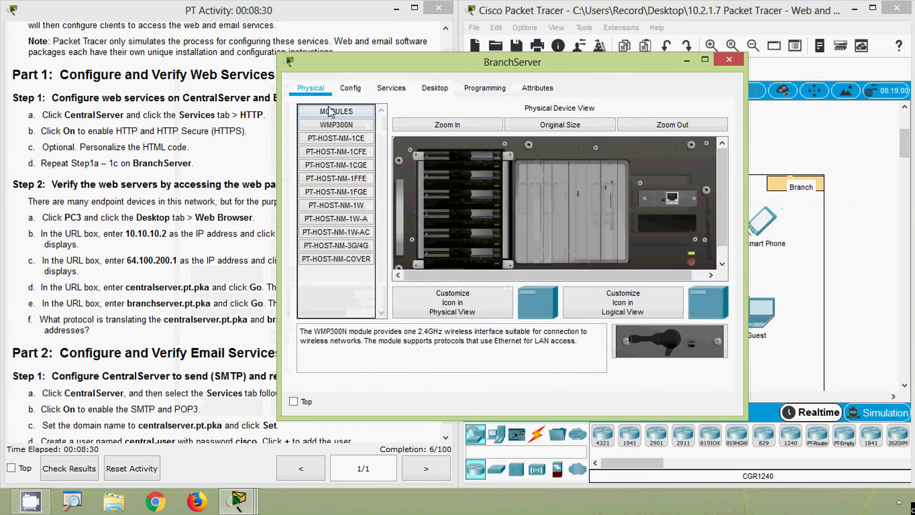
pyautogui.click(391, 87)
pyautogui.click(345, 124)
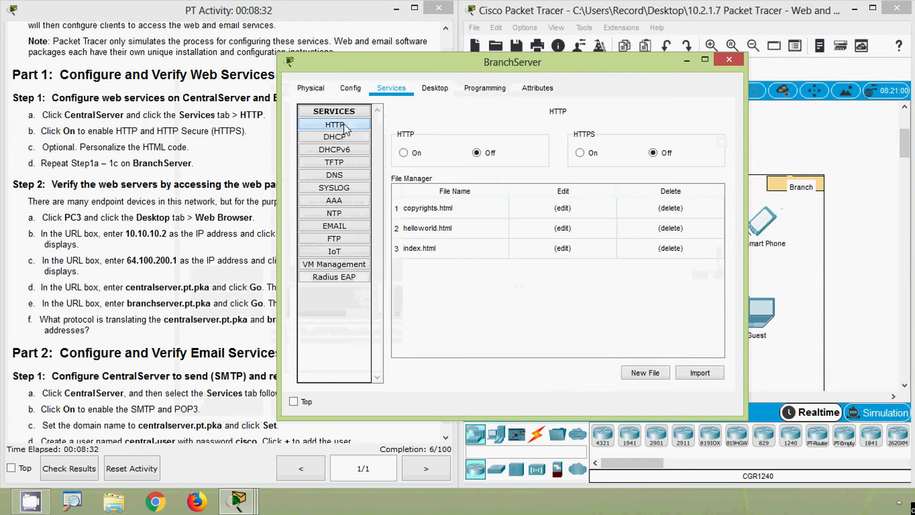
pyautogui.moveTo(431, 65); pyautogui.dragTo(509, 61)
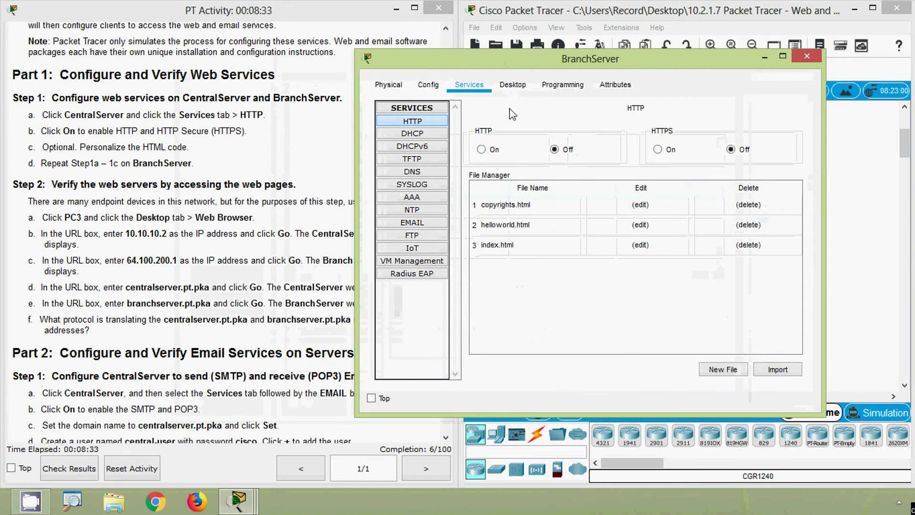
pyautogui.click(482, 150)
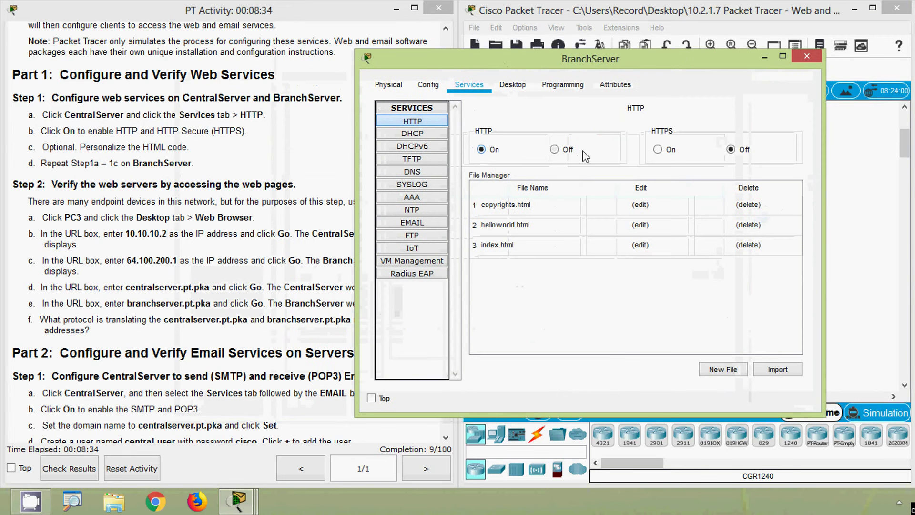
pyautogui.click(658, 150)
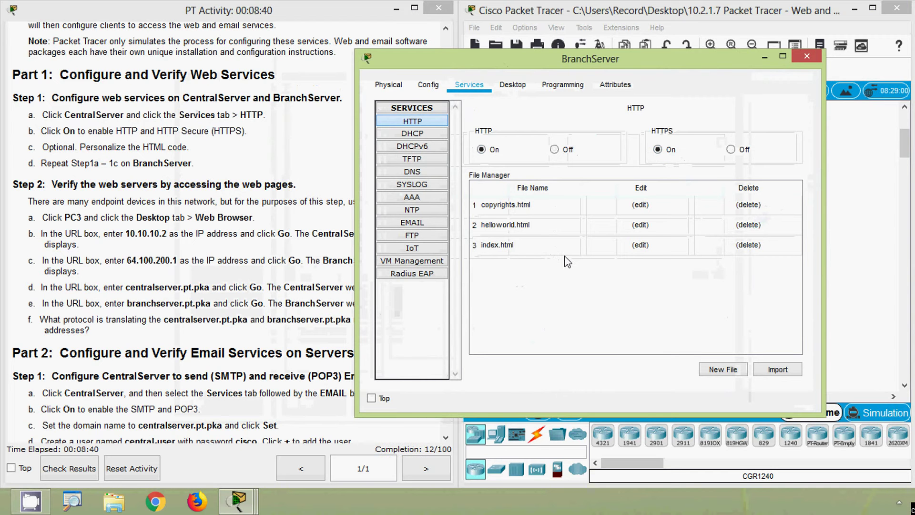
pyautogui.click(641, 245)
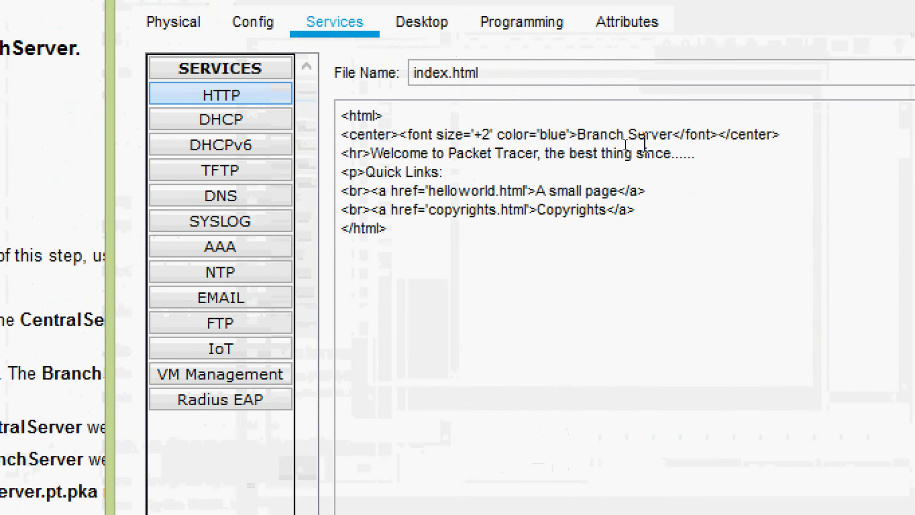
# Append 'from TechAcad' to BranchServer's 'Branch Server' heading, save index.html, and close the window.
pyautogui.click(673, 136)
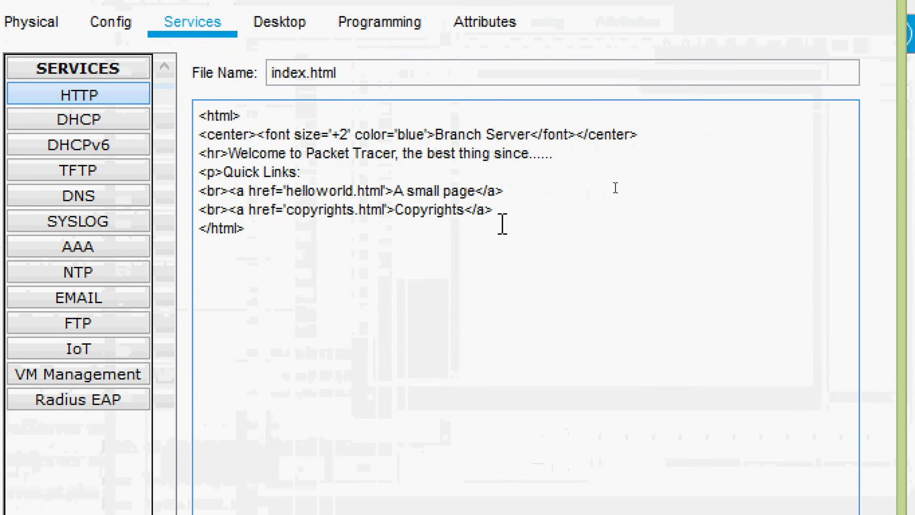
pyautogui.write('from ')
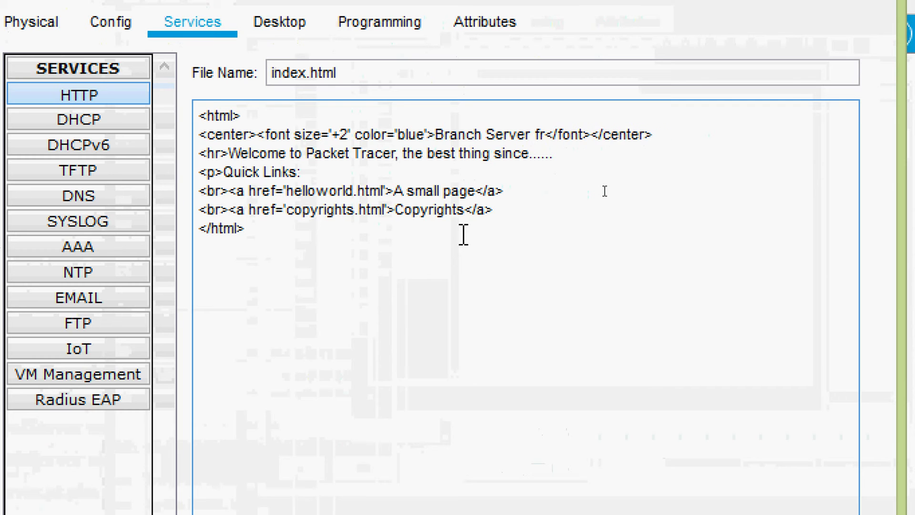
pyautogui.write('tECH')
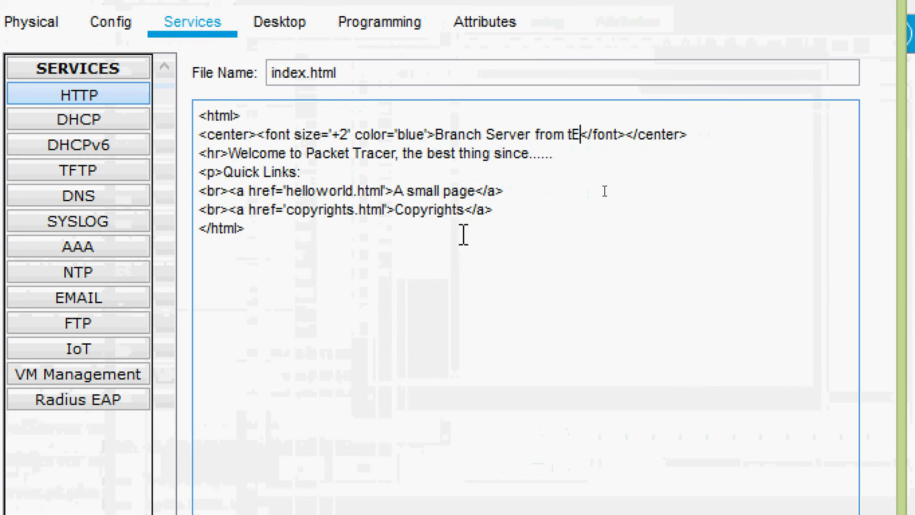
pyautogui.press('BackSpace')
pyautogui.press('BackSpace')
pyautogui.press('BackSpace')
pyautogui.press('BackSpace')
pyautogui.write('TechAcad')
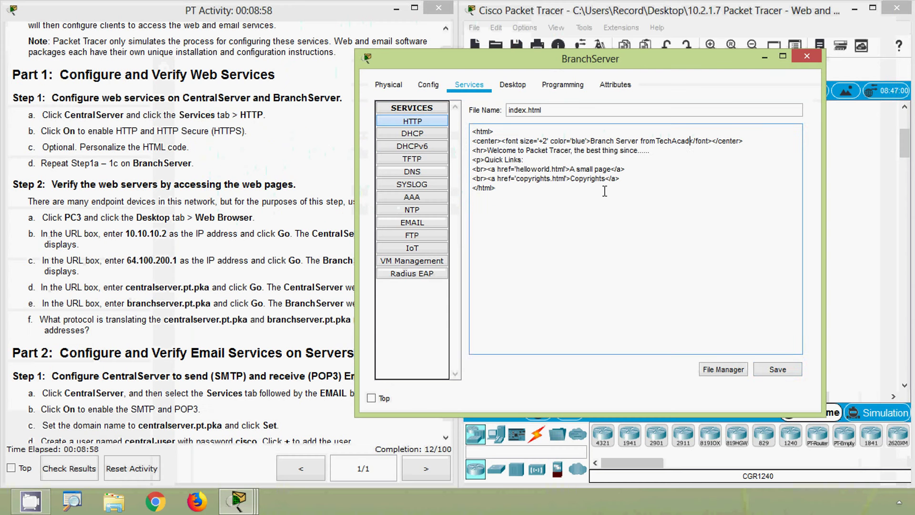
pyautogui.click(776, 370)
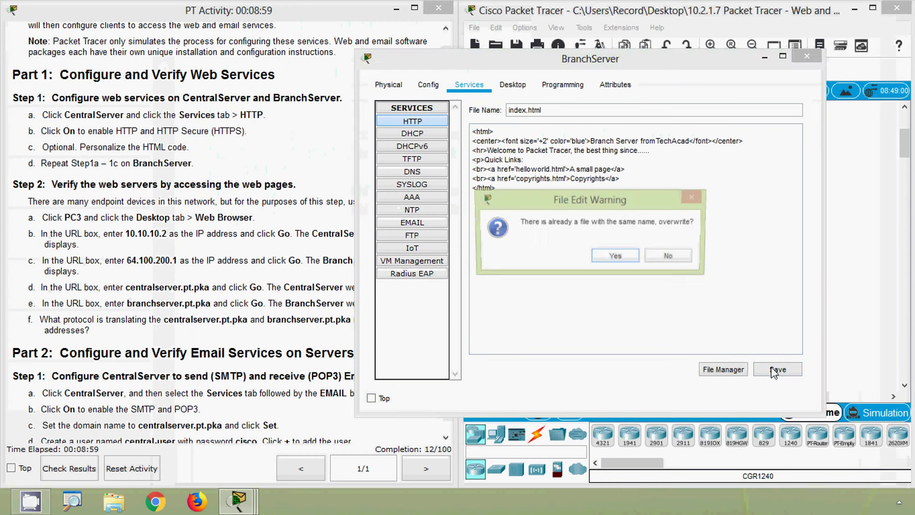
pyautogui.click(614, 257)
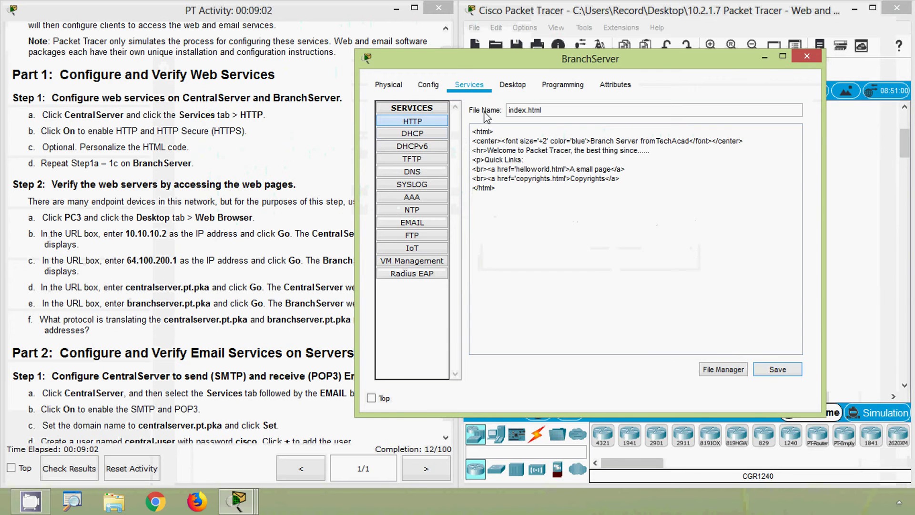
pyautogui.click(410, 122)
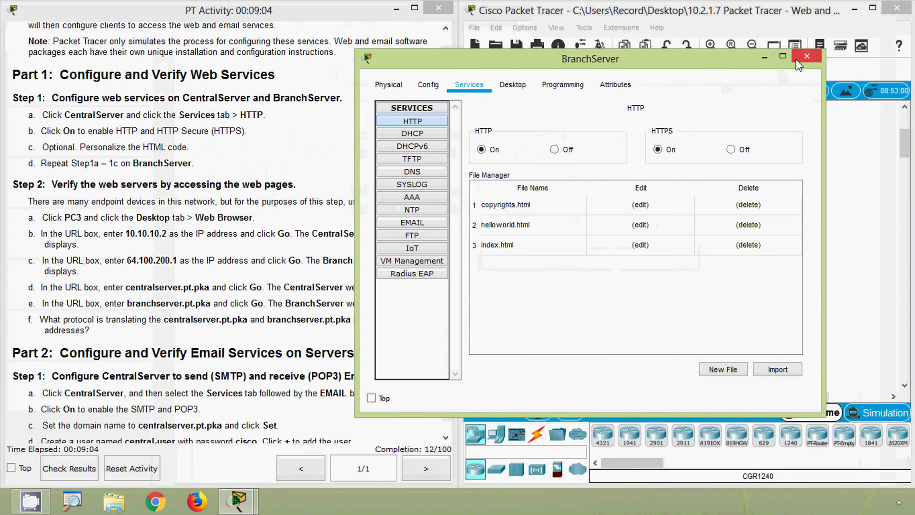
pyautogui.click(806, 57)
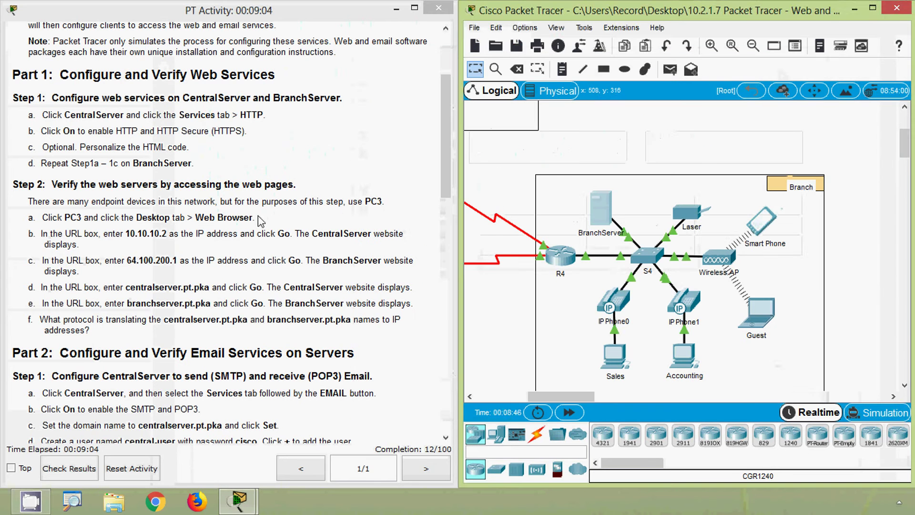
# Copy CentralServer's address 10.10.10.2 from the instructions and open PC3's device window.
pyautogui.click(93, 230)
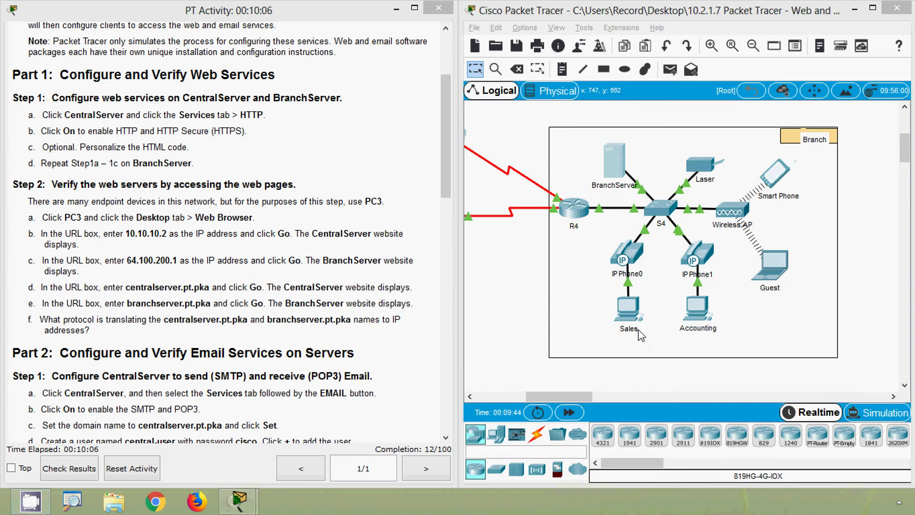
pyautogui.moveTo(533, 398); pyautogui.dragTo(483, 402)
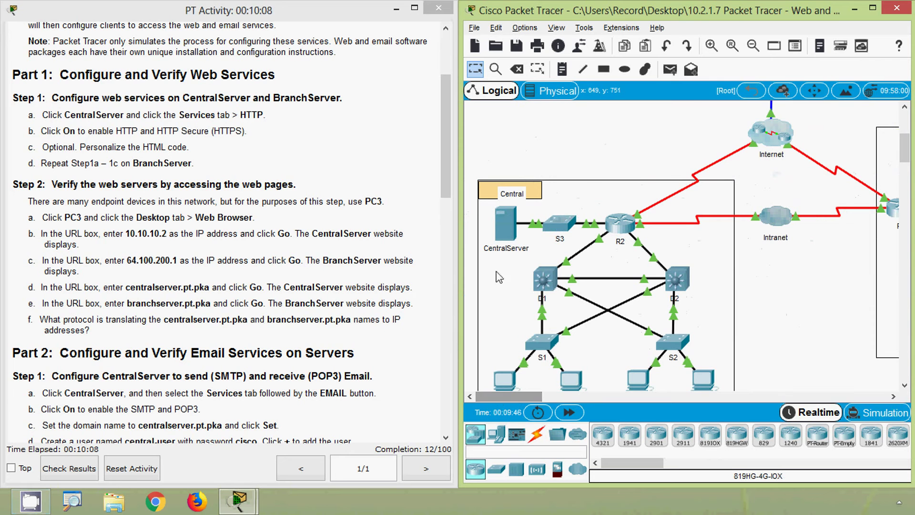
pyautogui.moveTo(900, 162); pyautogui.dragTo(905, 163)
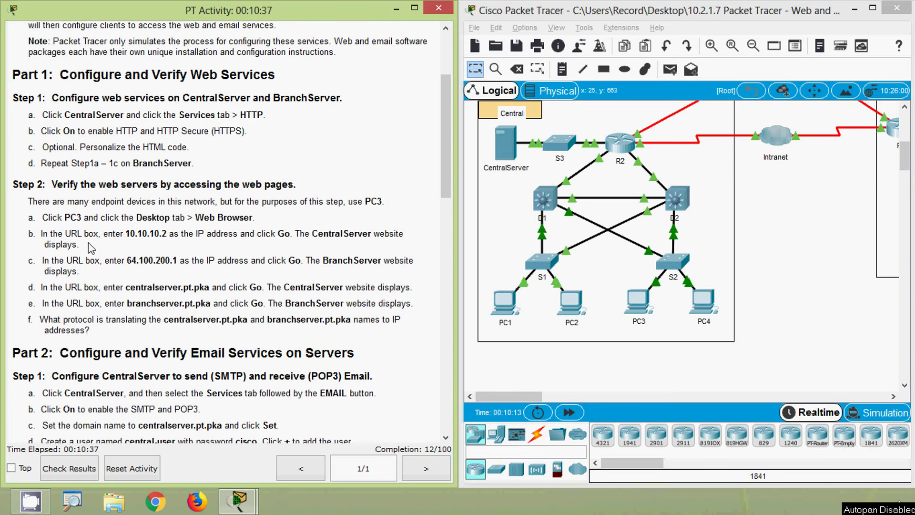
pyautogui.moveTo(126, 234); pyautogui.dragTo(165, 235)
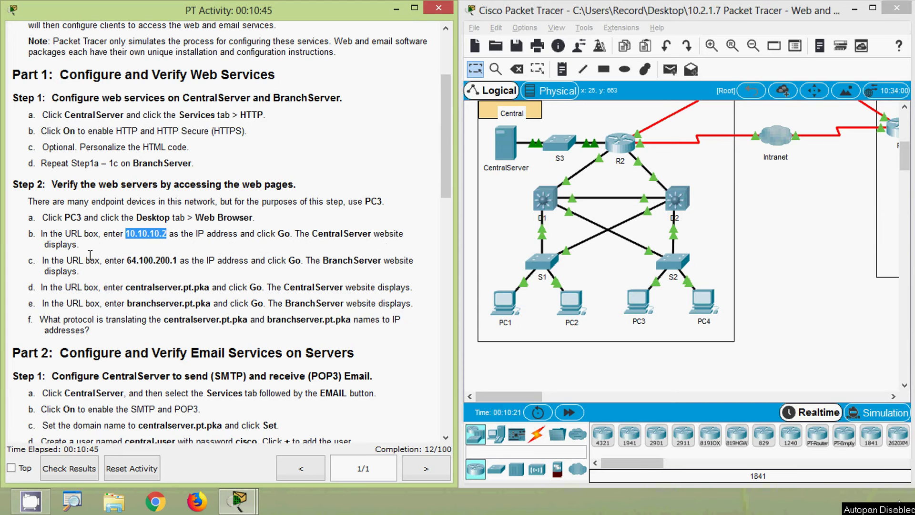
pyautogui.click(137, 247)
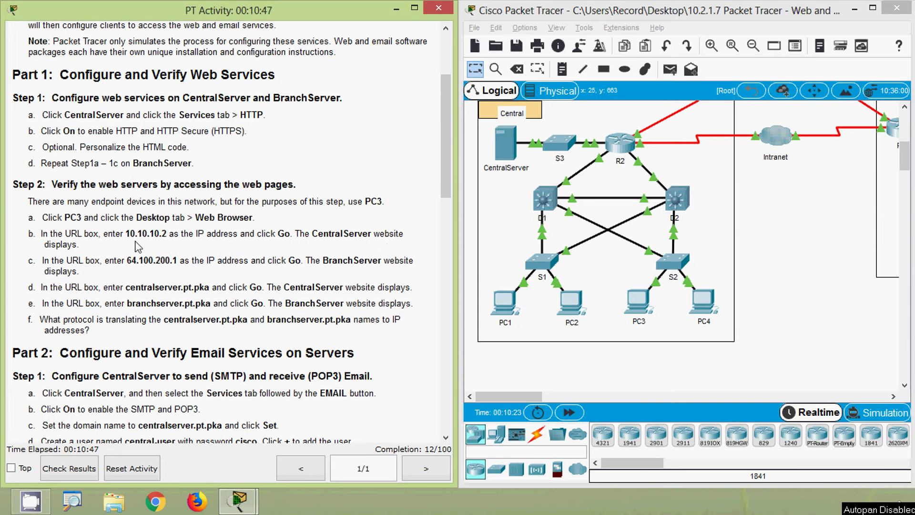
pyautogui.click(640, 303)
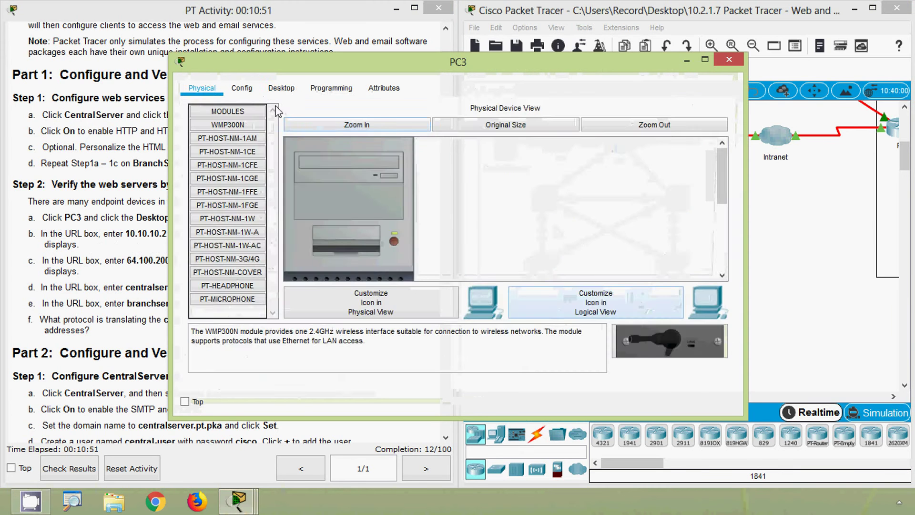
# Browse to 10.10.10.2 in PC3's Web Browser, showing the Welcome to TechAcad page.
pyautogui.click(280, 89)
pyautogui.moveTo(180, 163); pyautogui.dragTo(366, 163)
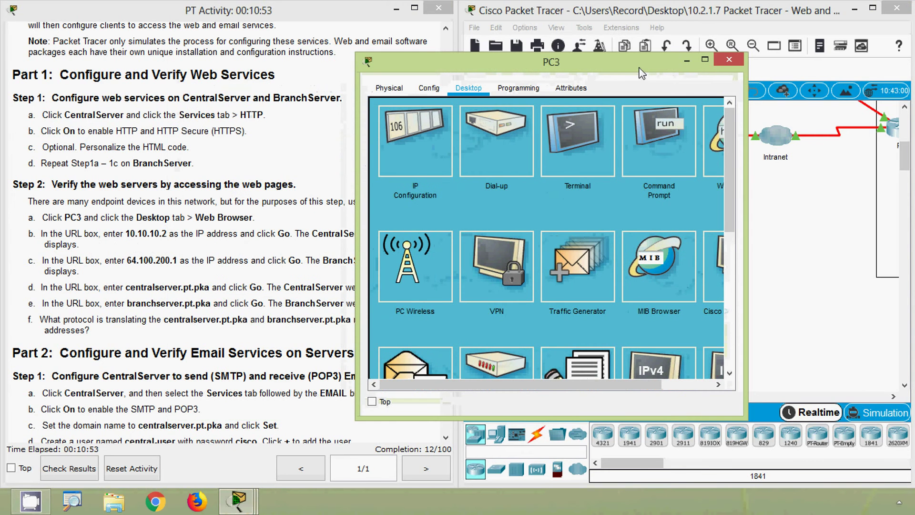
pyautogui.moveTo(640, 68); pyautogui.dragTo(741, 71)
pyautogui.click(817, 143)
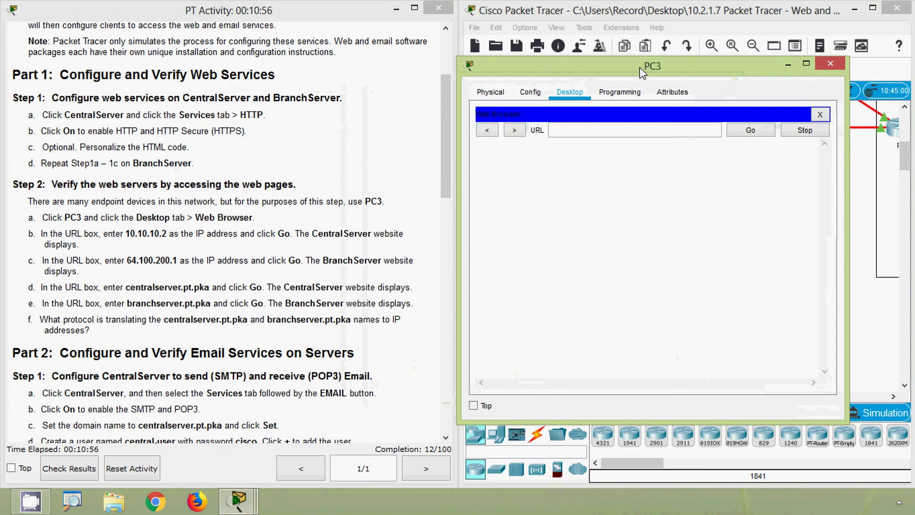
pyautogui.click(596, 128)
pyautogui.write('10.10.10.2')
pyautogui.click(752, 130)
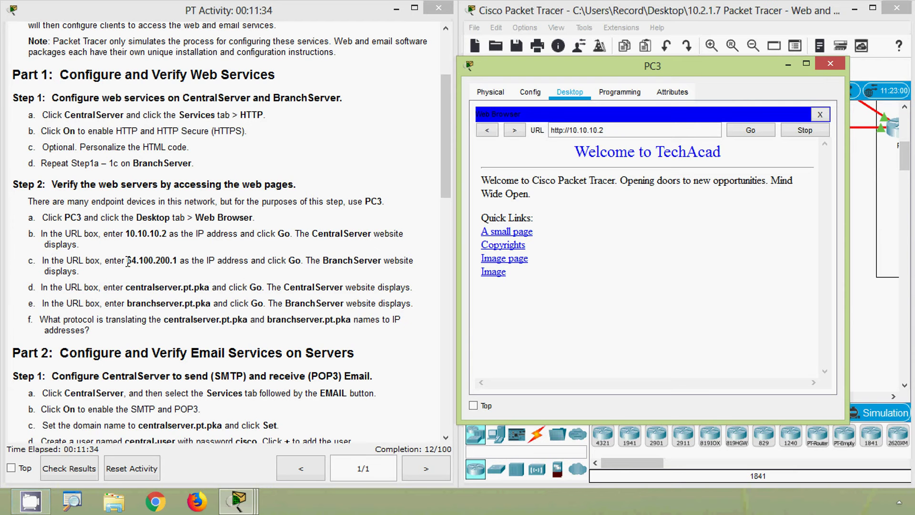
# Load 64.100.200.1 in PC3's browser to display the Branch Server from TechAcad page.
pyautogui.moveTo(128, 262); pyautogui.dragTo(171, 262)
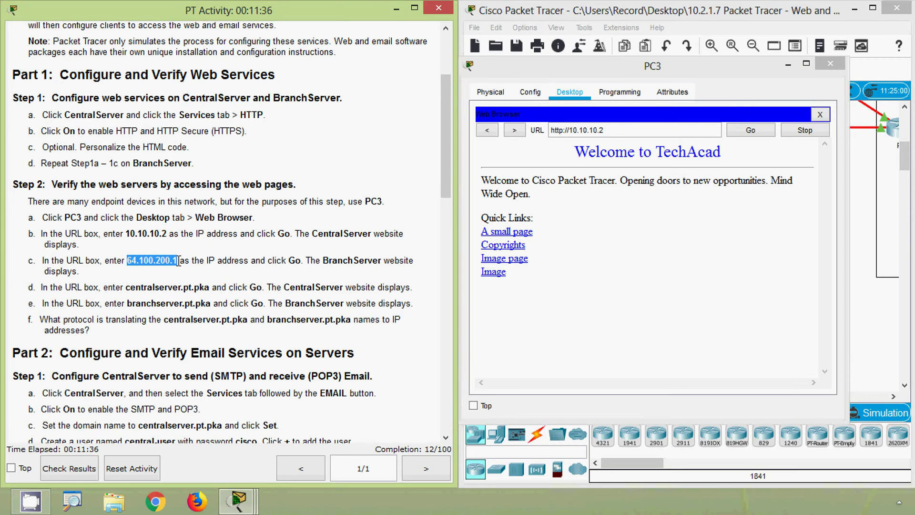
pyautogui.click(614, 132)
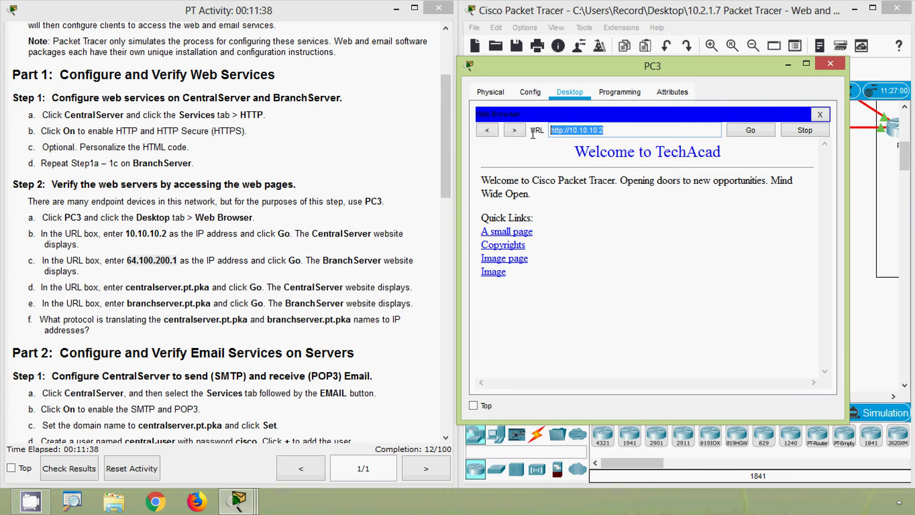
pyautogui.write('64.100.200.1')
pyautogui.click(748, 134)
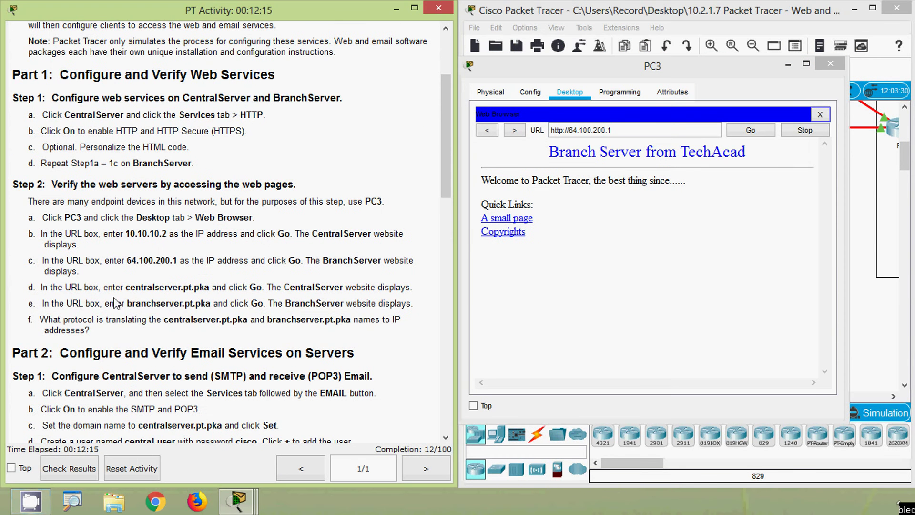
pyautogui.moveTo(152, 285); pyautogui.dragTo(211, 287)
pyautogui.hotkey('ctrl', 'c')
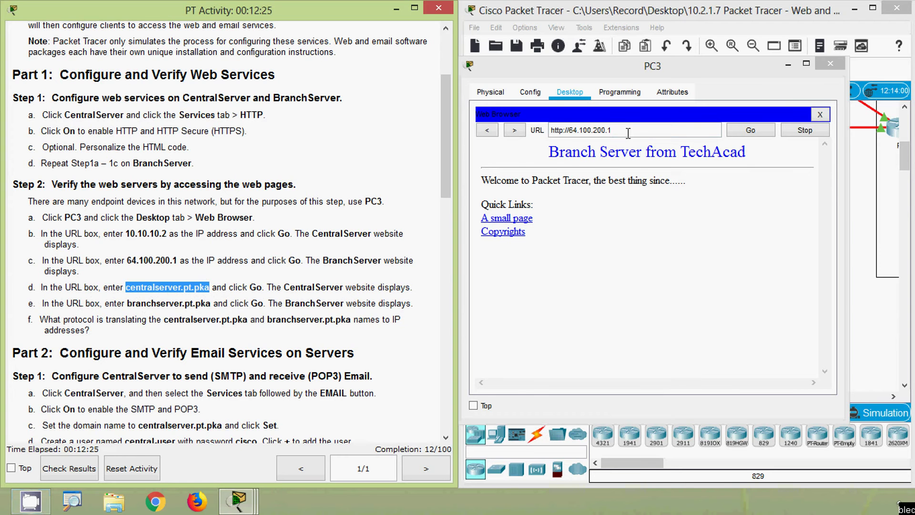
# Load centralserver.pt.pka by name in PC3's browser.
pyautogui.moveTo(628, 133); pyautogui.dragTo(532, 134)
pyautogui.hotkey('ctrl', 'v')
pyautogui.click(751, 129)
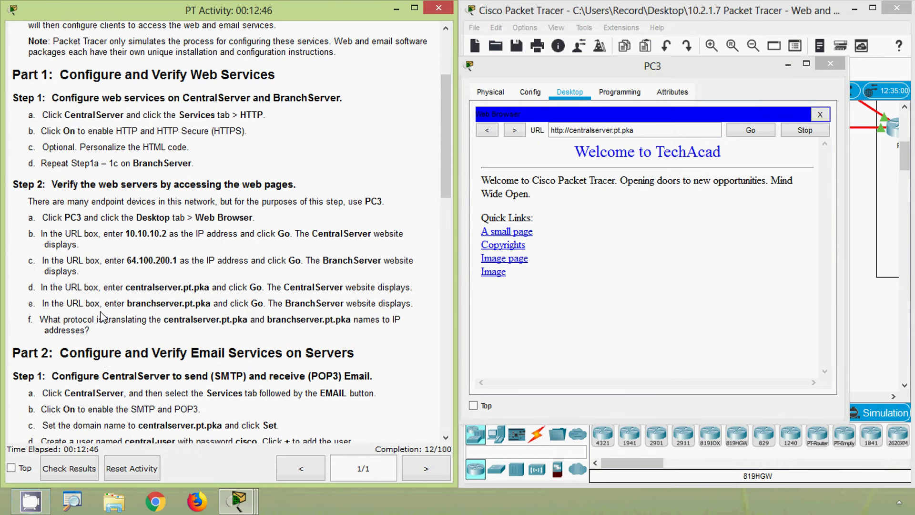
# Load branchserver.pt.pka in PC3's browser, showing the Branch Server from TechAcad page.
pyautogui.moveTo(127, 304); pyautogui.dragTo(212, 306)
pyautogui.hotkey('ctrl', 'c')
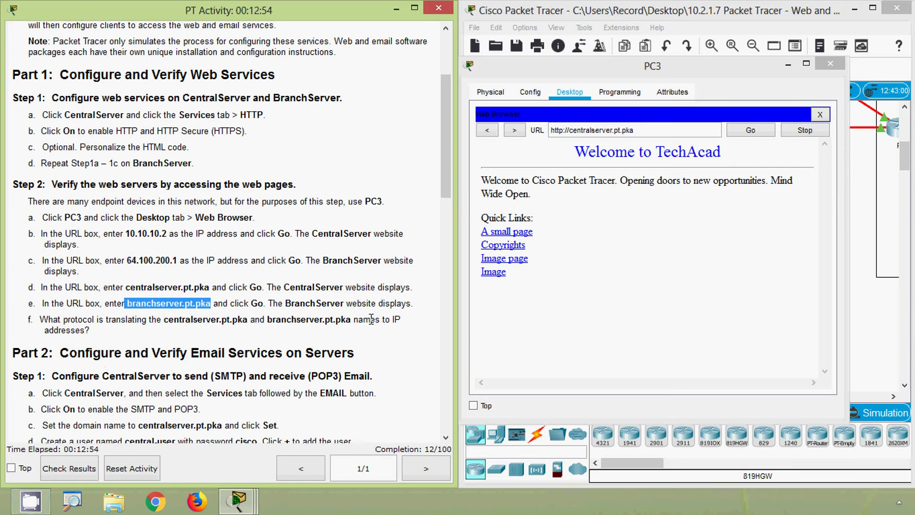
pyautogui.moveTo(646, 133); pyautogui.dragTo(508, 125)
pyautogui.hotkey('ctrl', 'v')
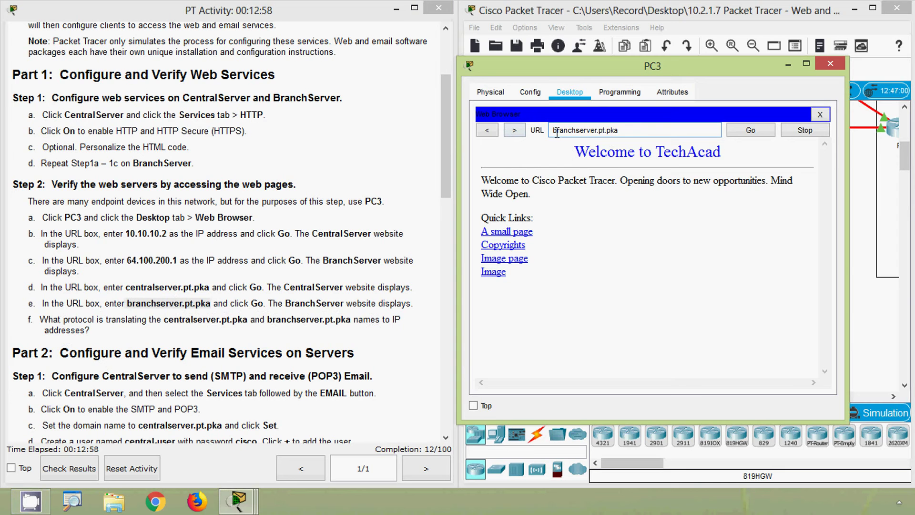
pyautogui.click(751, 131)
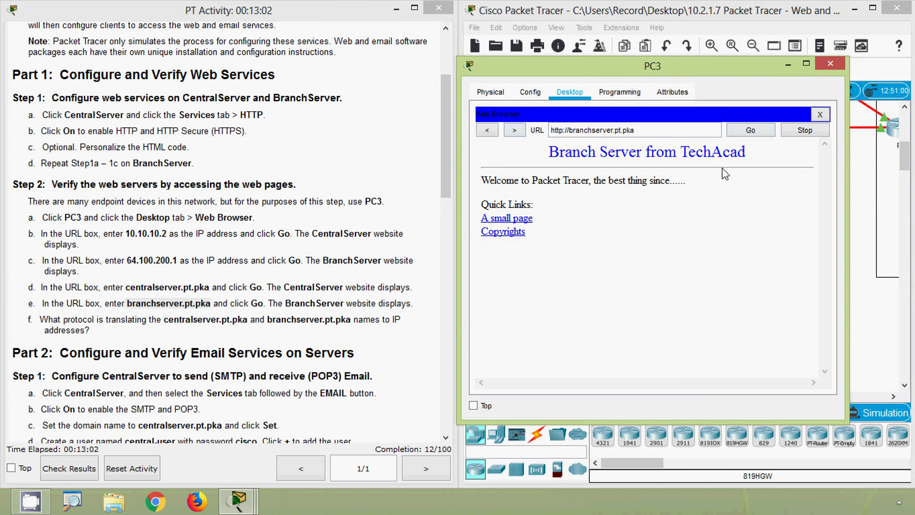
pyautogui.click(323, 353)
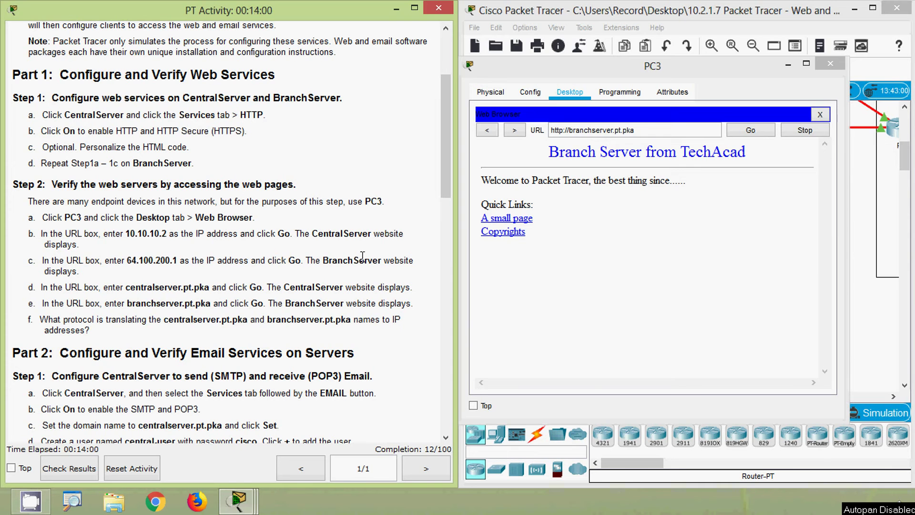
# Close PC3's web browser, review its IP Configuration, then return to the topology.
pyautogui.click(821, 118)
pyautogui.click(821, 116)
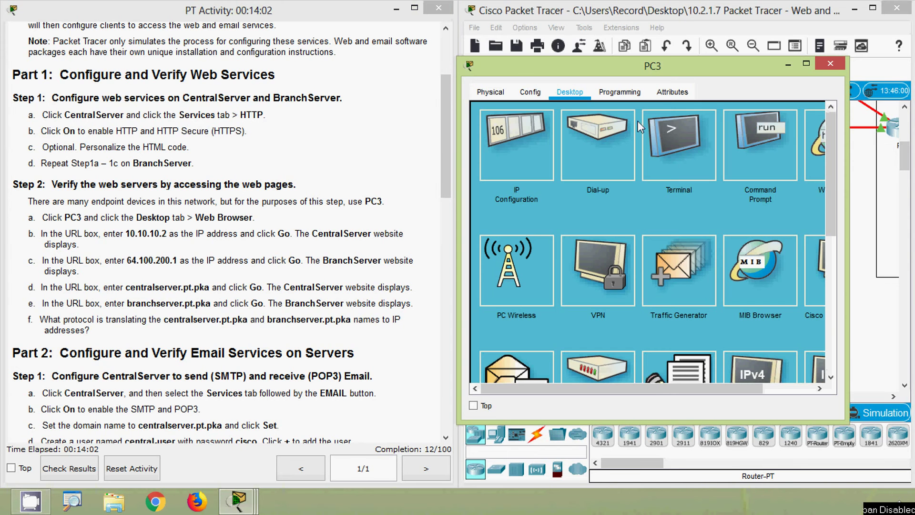
pyautogui.click(520, 161)
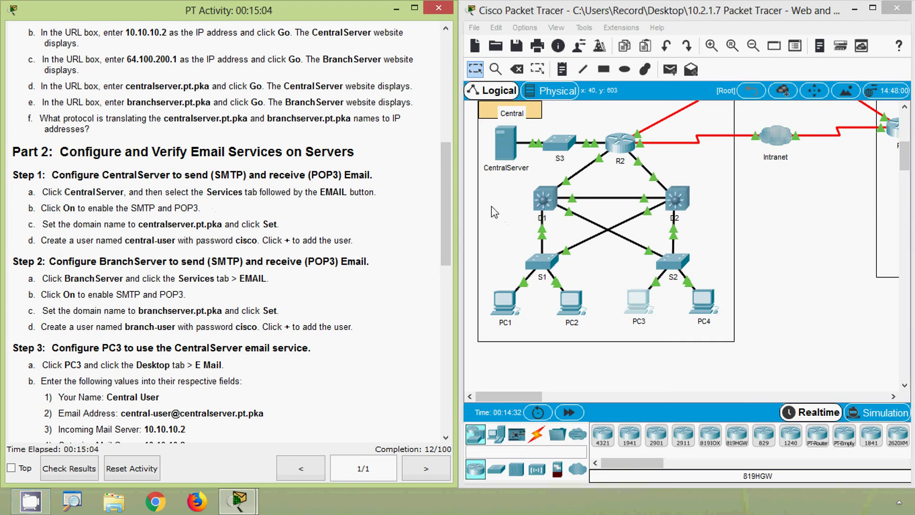
pyautogui.click(509, 153)
# On CentralServer's EMAIL service, switch both SMTP Service and POP3 Service to On.
pyautogui.click(494, 148)
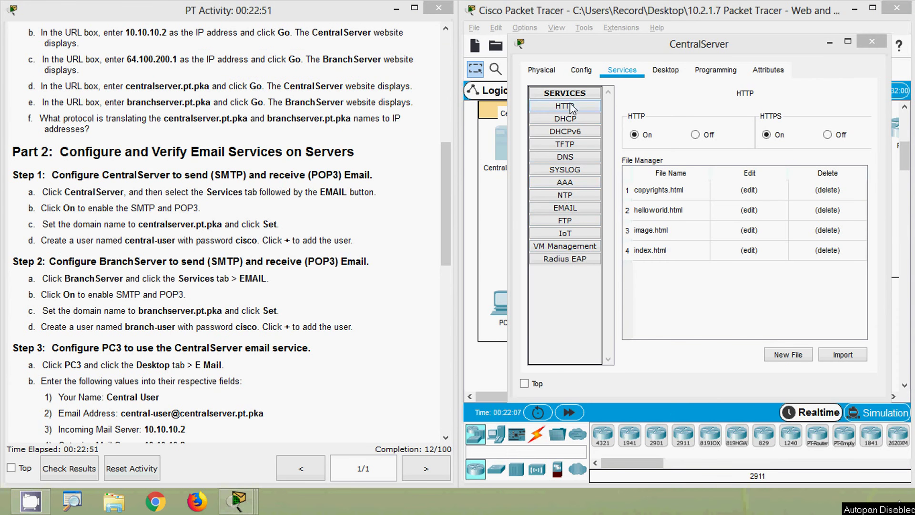
pyautogui.click(566, 208)
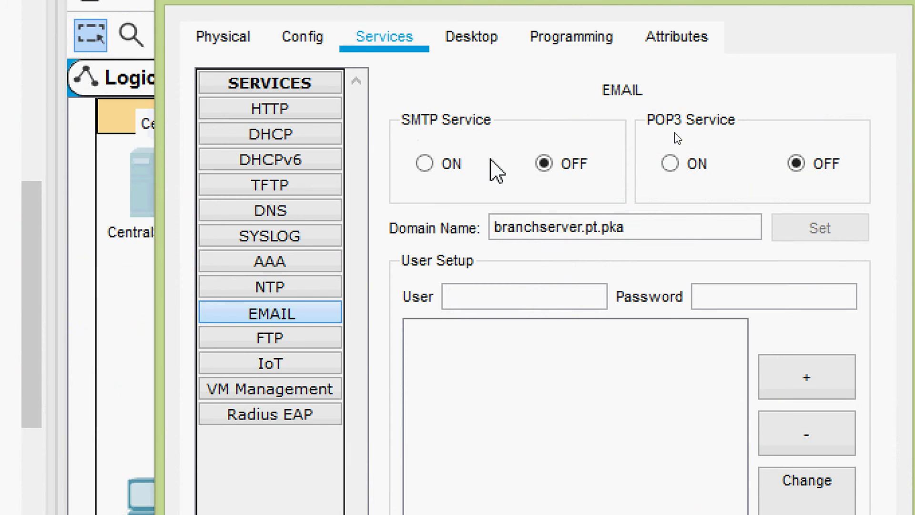
pyautogui.click(425, 163)
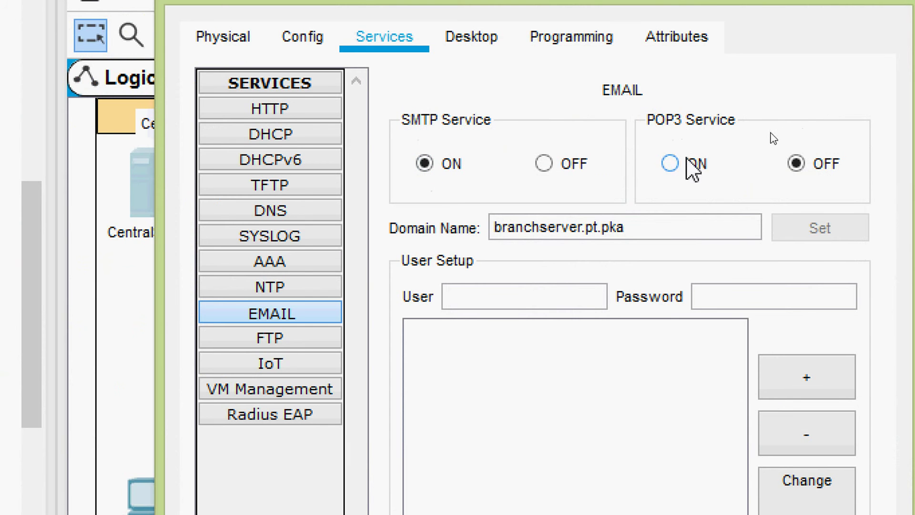
pyautogui.click(671, 164)
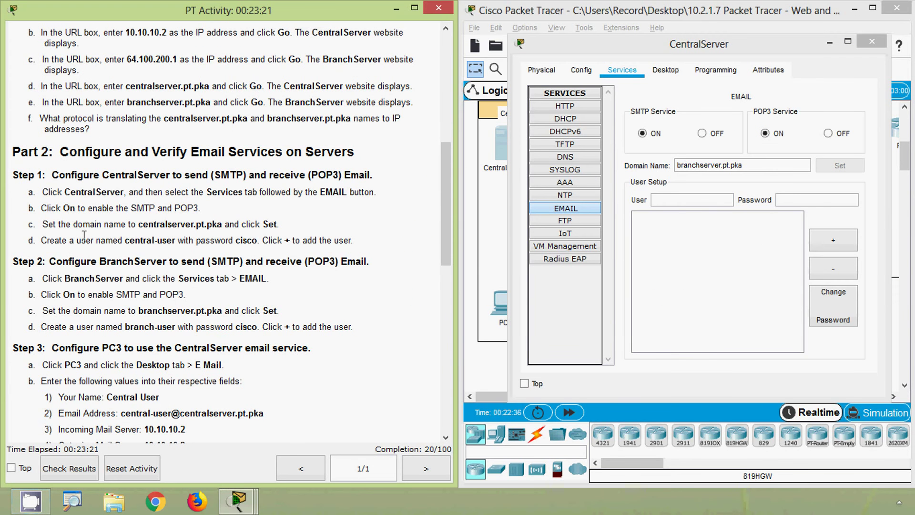
# Replace the email domain branchserver.pt.pka with centralserver.pt.pka on CentralServer and apply it.
pyautogui.moveTo(140, 228); pyautogui.dragTo(220, 230)
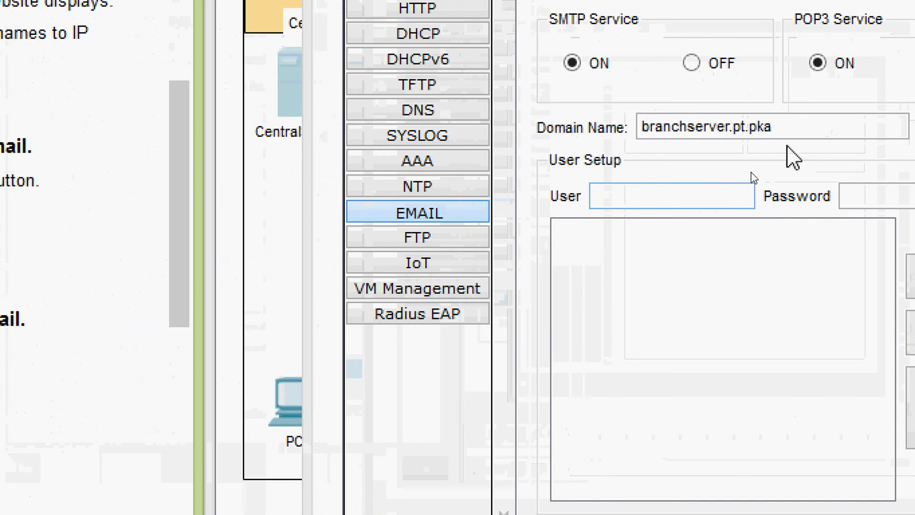
pyautogui.moveTo(752, 165); pyautogui.dragTo(651, 151)
pyautogui.write('centralserver.pt.pka')
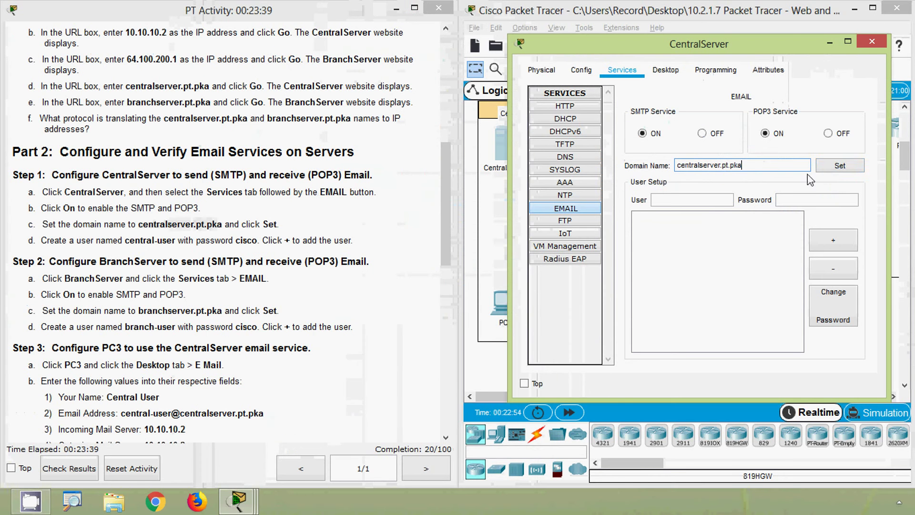
pyautogui.click(828, 169)
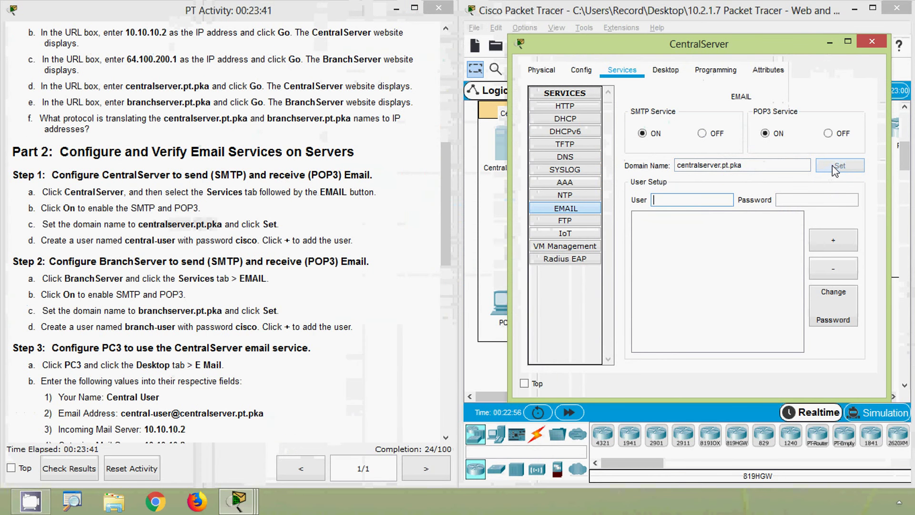
pyautogui.click(355, 260)
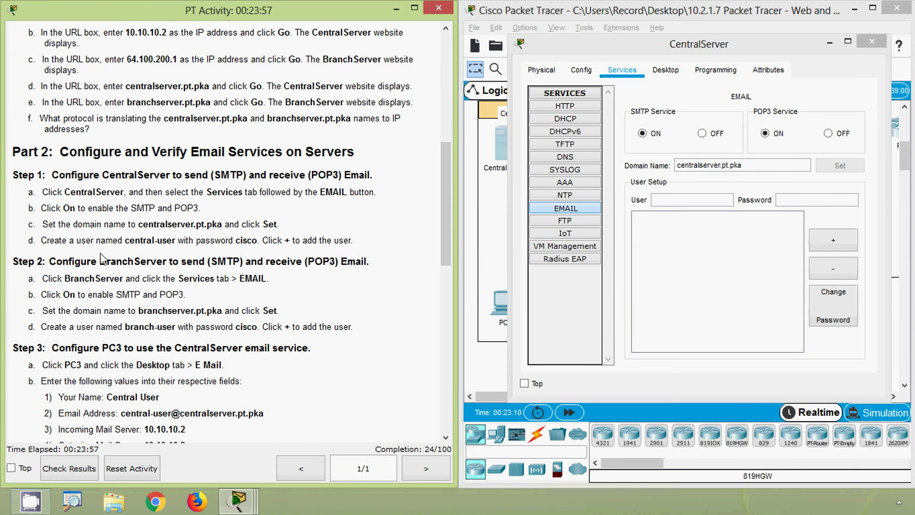
# Create the email account central-user with its password under CentralServer's User Setup.
pyautogui.moveTo(126, 243); pyautogui.dragTo(176, 242)
pyautogui.hotkey('ctrl', 'c')
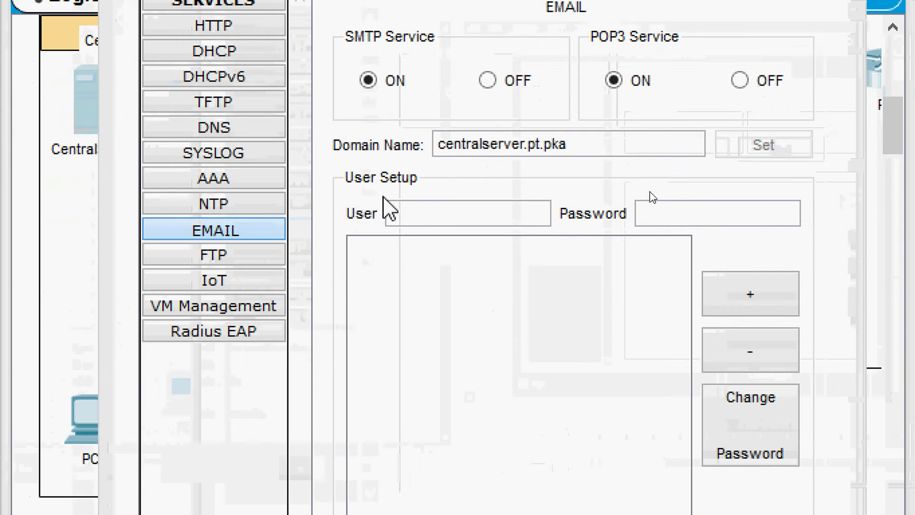
pyautogui.click(417, 210)
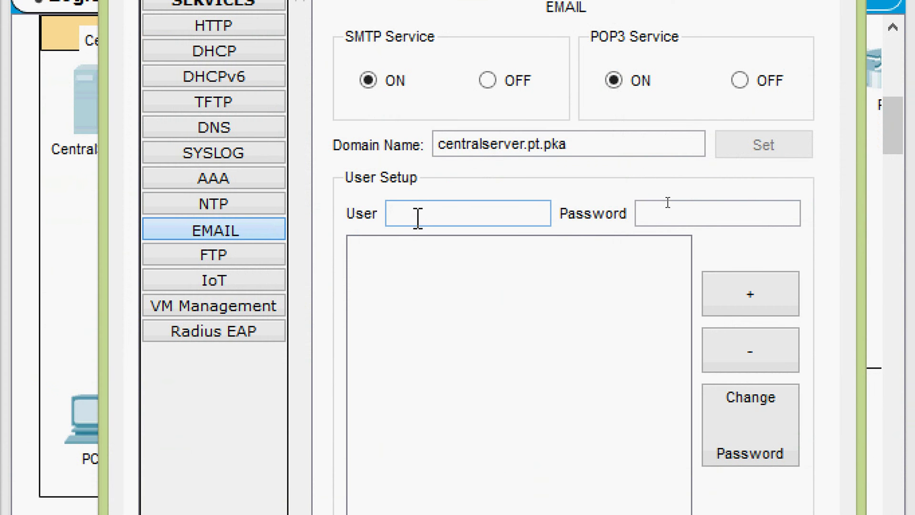
pyautogui.hotkey('ctrl', 'v')
pyautogui.click(678, 211)
pyautogui.write('cisco')
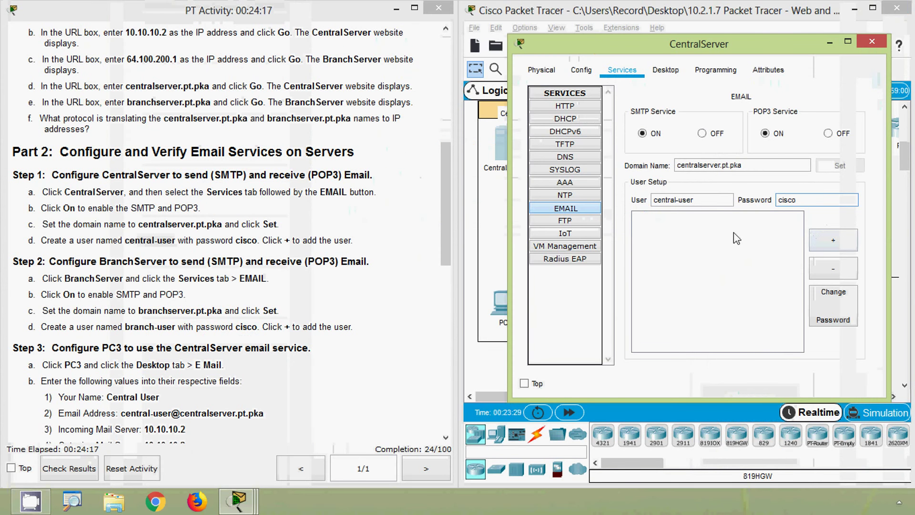
pyautogui.click(839, 244)
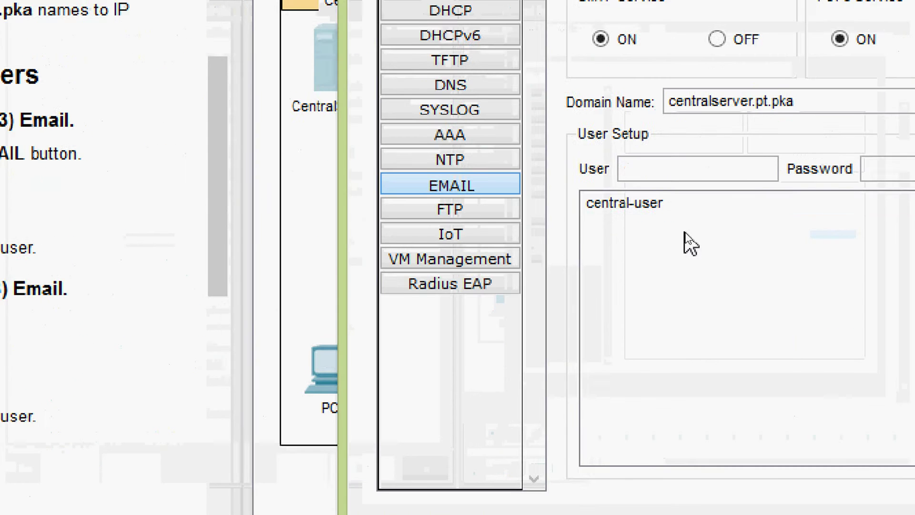
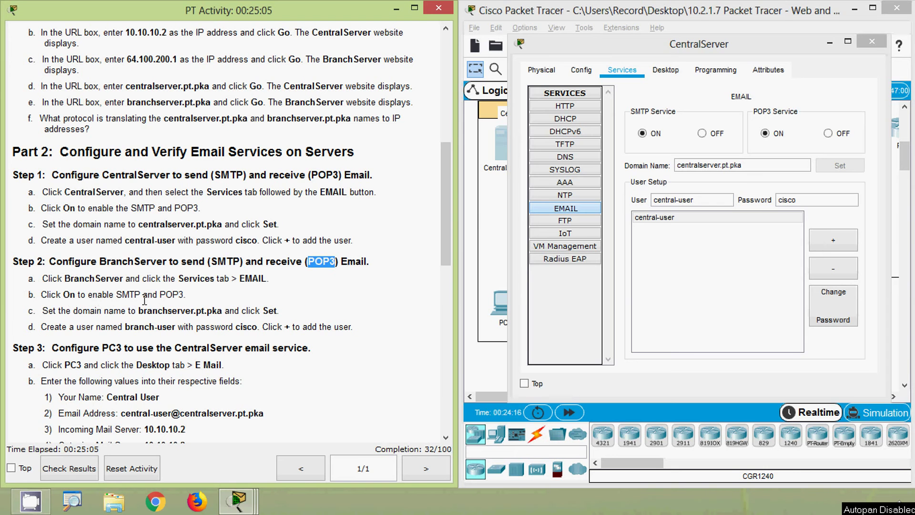
# Bring the configured CentralServer window into focus.
pyautogui.click(865, 42)
# Close CentralServer, then turn SMTP on in BranchServer's EMAIL service settings.
pyautogui.click(866, 43)
pyautogui.hscroll(5, 902, 197)
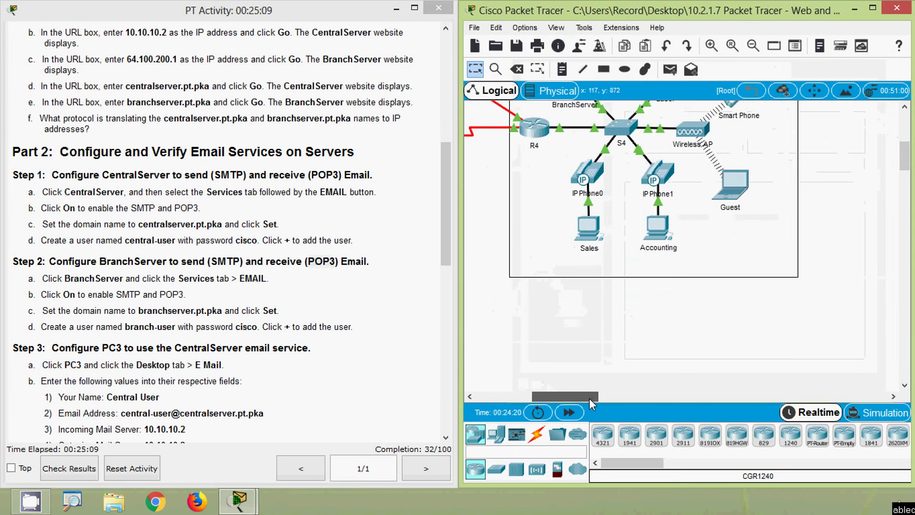
pyautogui.scroll(5, 902, 191)
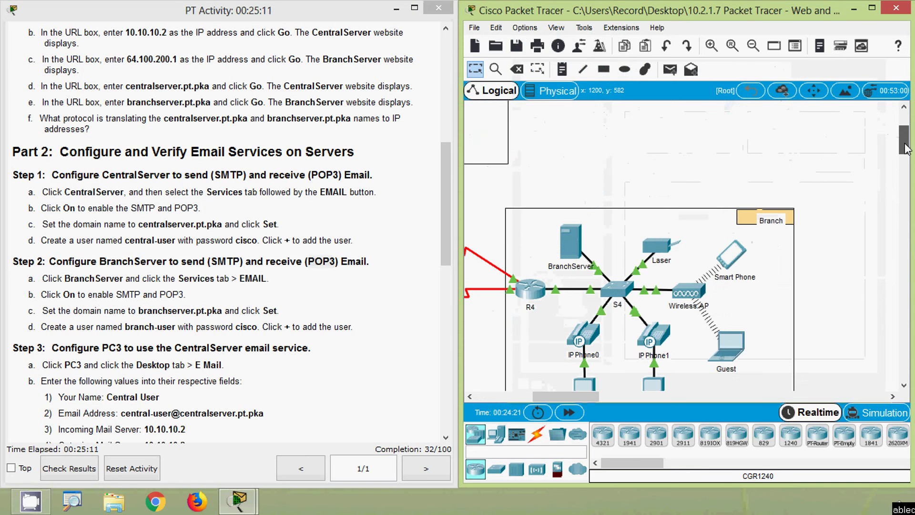
pyautogui.click(571, 244)
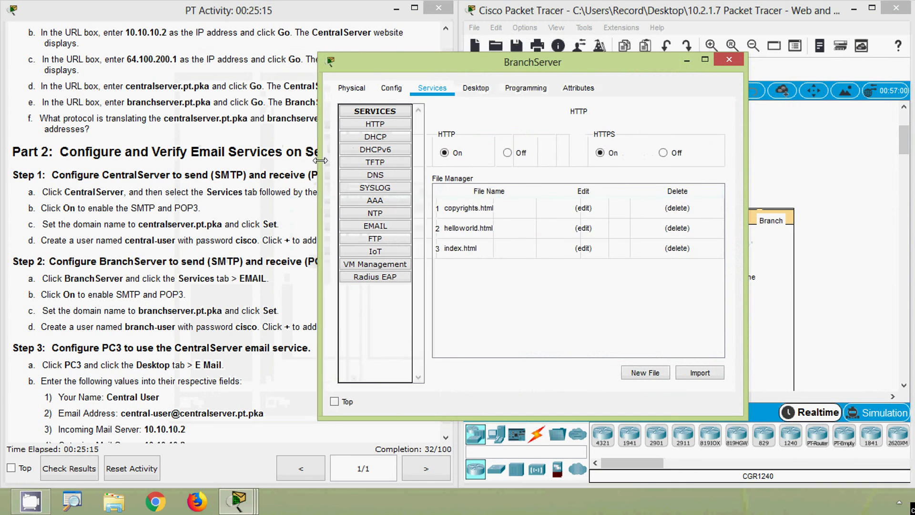
pyautogui.click(388, 225)
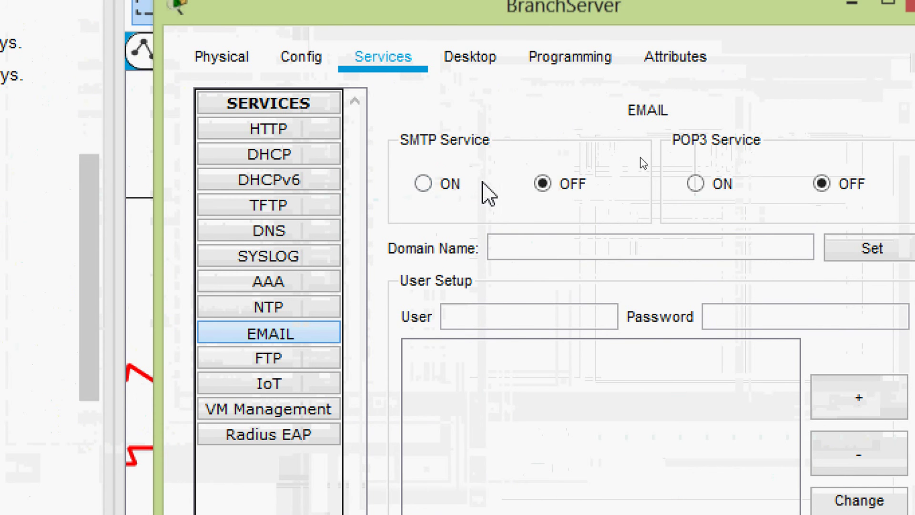
pyautogui.click(423, 184)
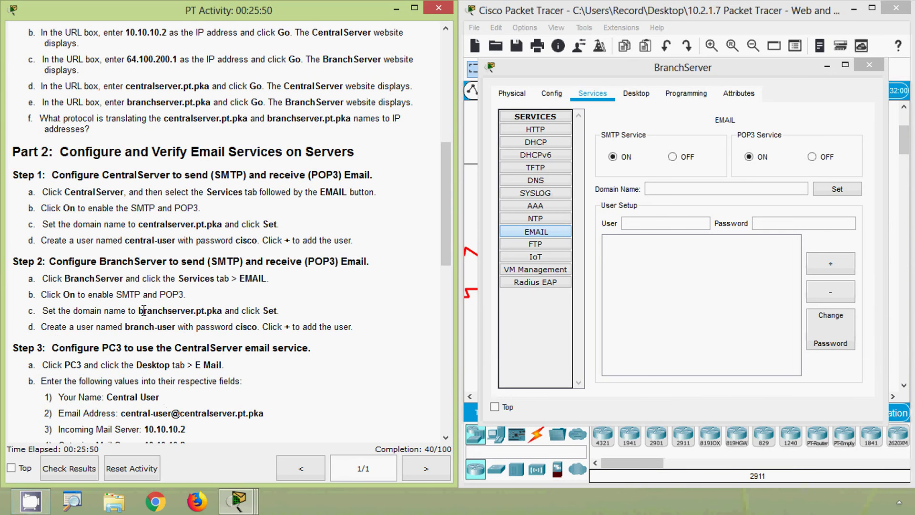
# Set BranchServer's mail domain name to branchserver.pt.pka.
pyautogui.moveTo(144, 310); pyautogui.dragTo(224, 312)
pyautogui.hotkey('ctrl', 'c')
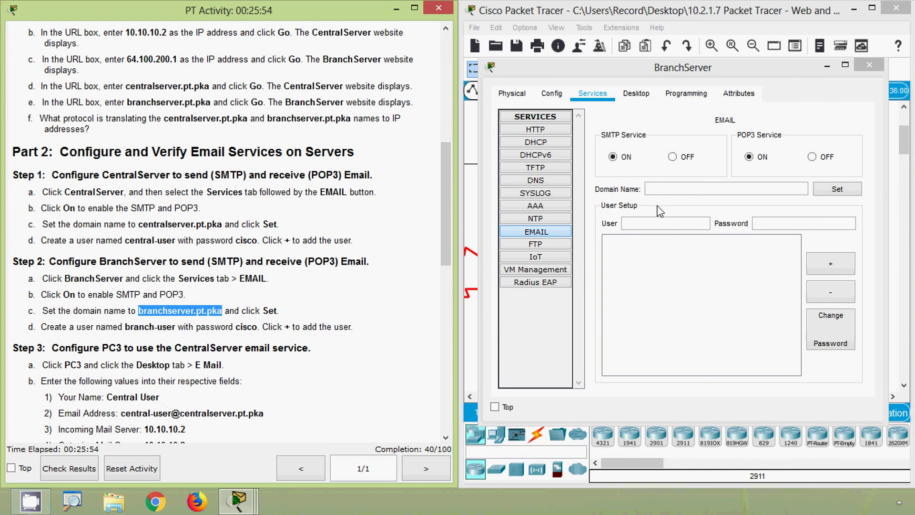
pyautogui.click(683, 188)
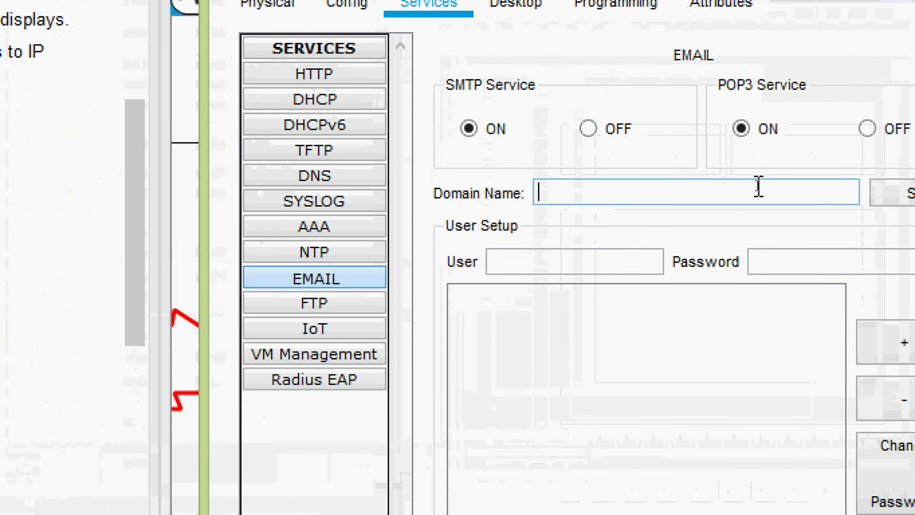
pyautogui.hotkey('ctrl', 'v')
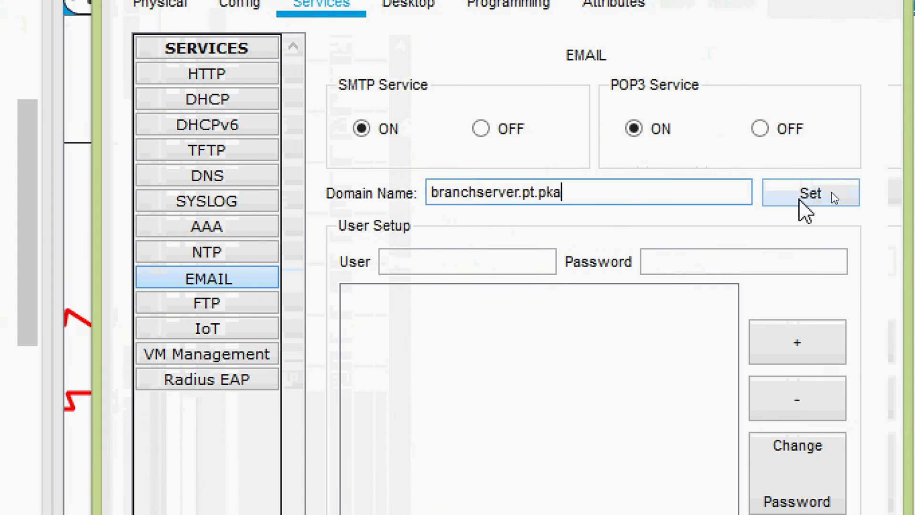
pyautogui.click(805, 196)
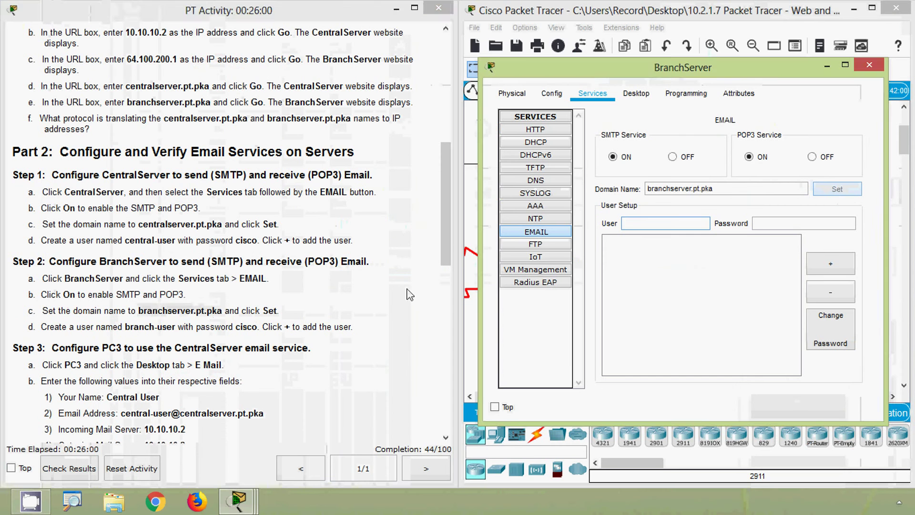
# Add the mail account branch-user with its password to BranchServer.
pyautogui.click(254, 317)
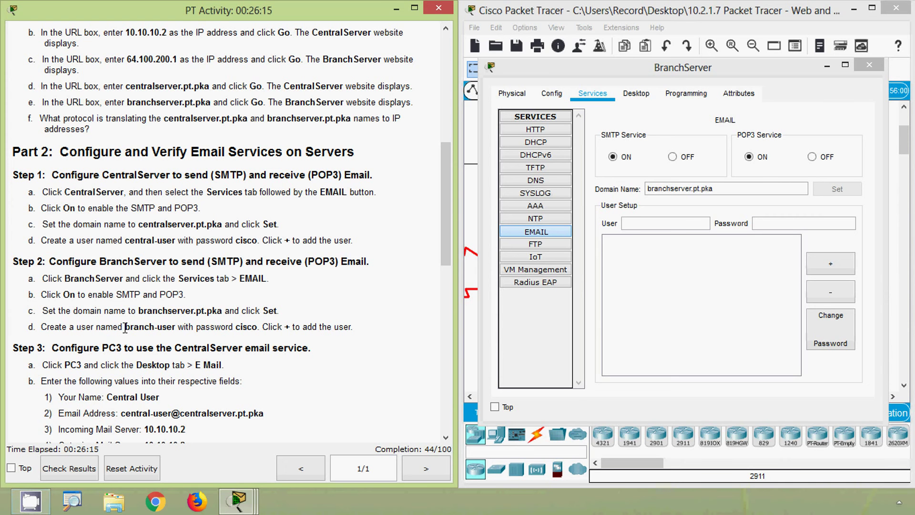
pyautogui.moveTo(126, 328); pyautogui.dragTo(172, 328)
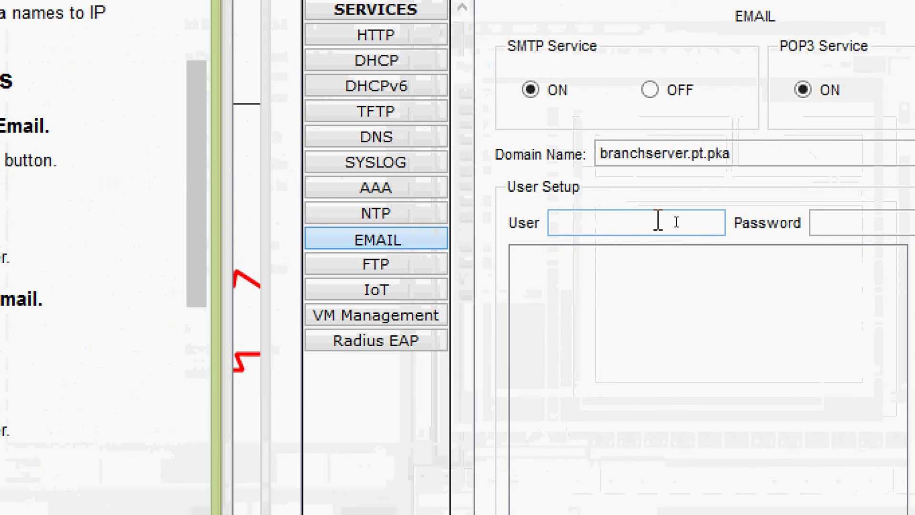
pyautogui.click(672, 221)
pyautogui.write('branch-user')
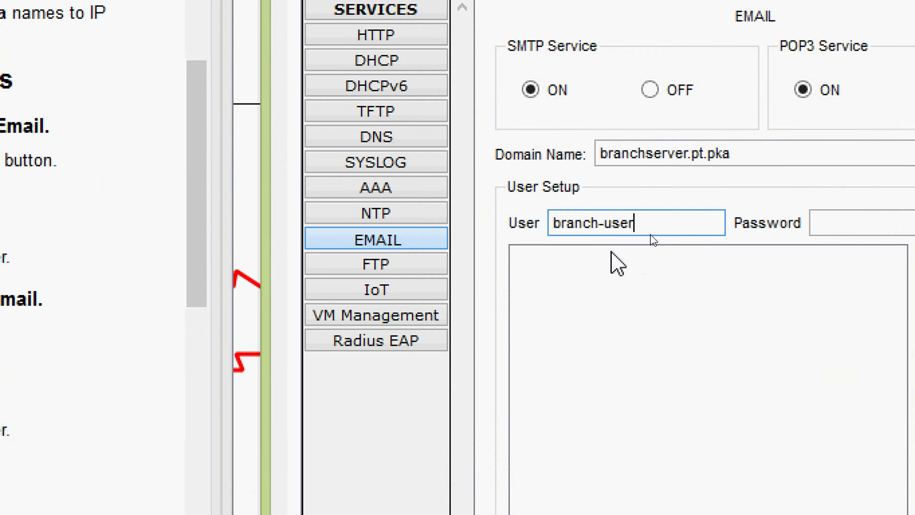
pyautogui.click(802, 218)
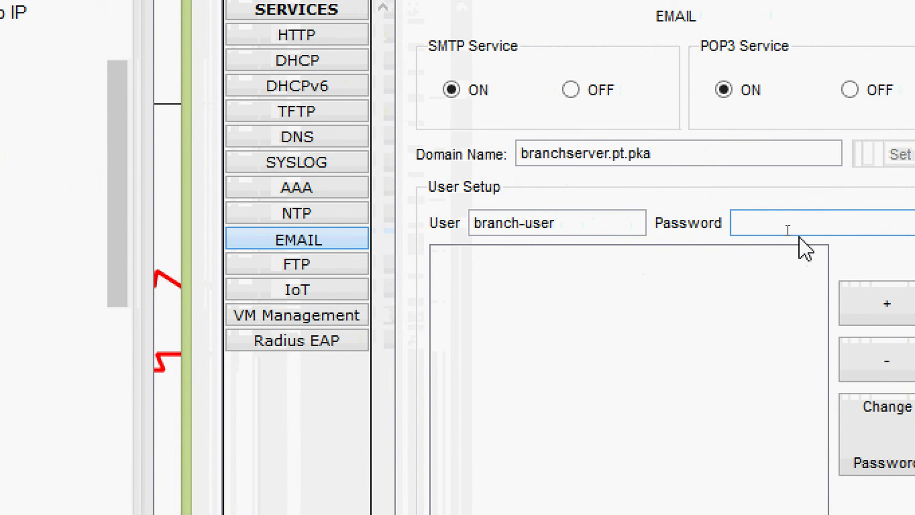
pyautogui.write('cisco')
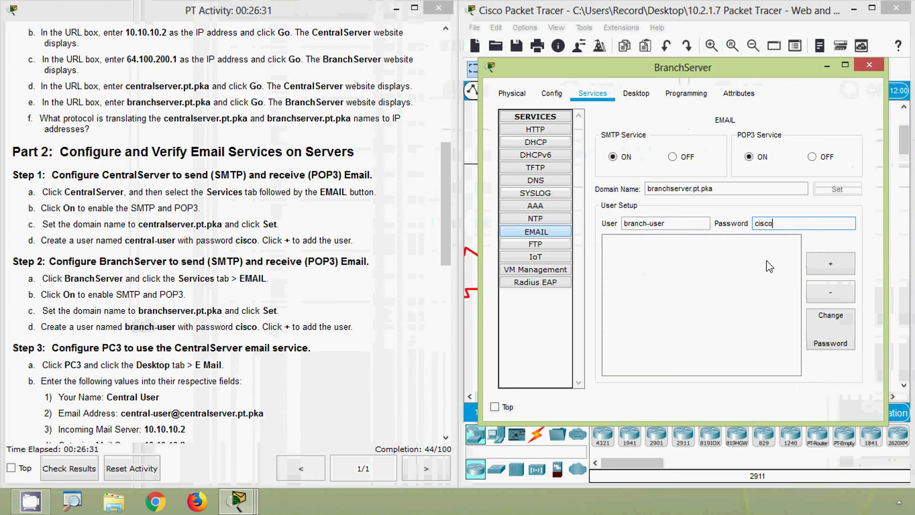
pyautogui.click(831, 265)
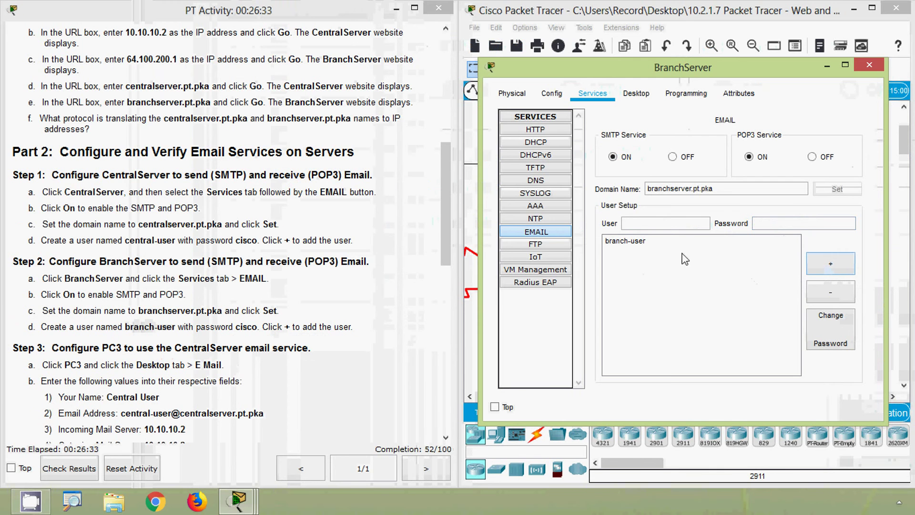
pyautogui.click(241, 330)
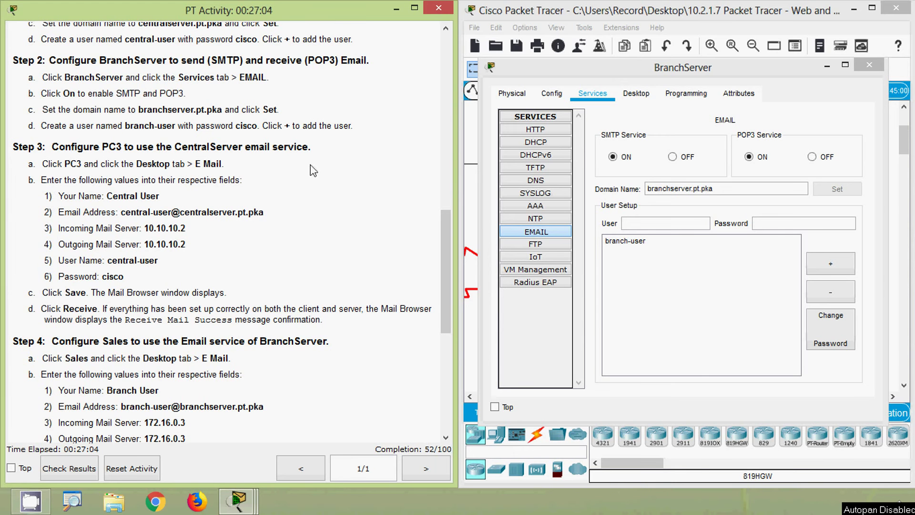
# Close the BranchServer window and pan the workspace to the Central area.
pyautogui.click(869, 65)
pyautogui.click(905, 164)
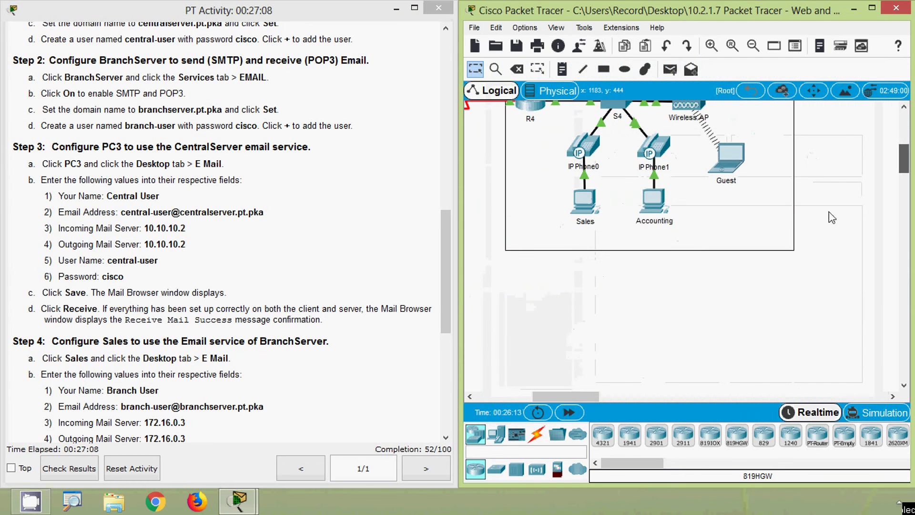
pyautogui.moveTo(573, 396); pyautogui.dragTo(510, 394)
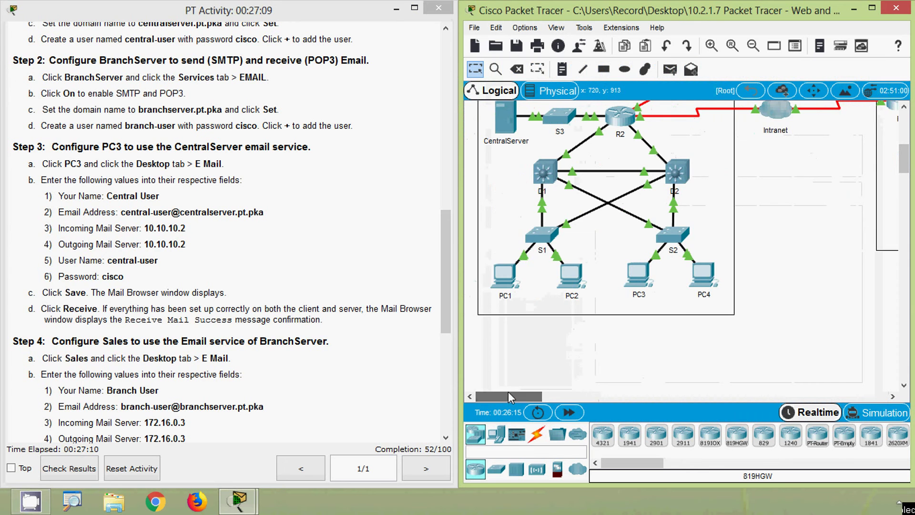
pyautogui.scroll(1, 489, 153)
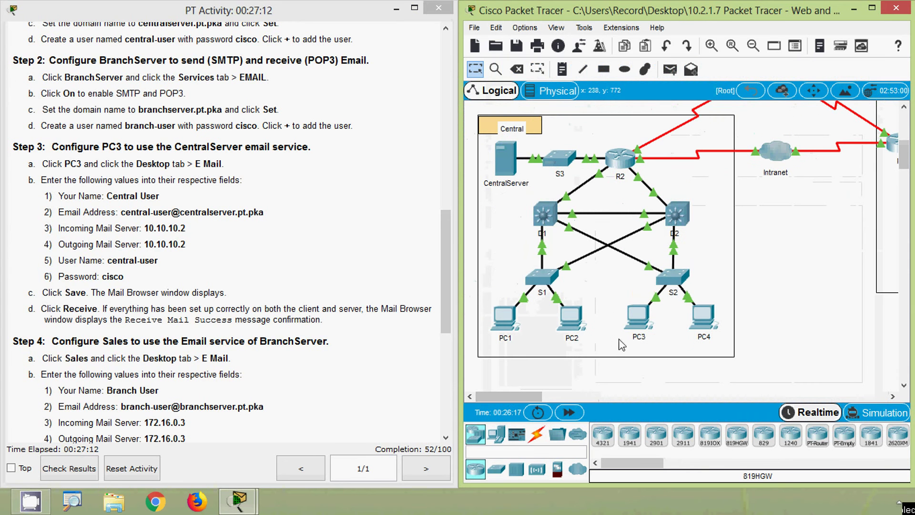
# Open PC3's Desktop Email setup, moving its window aside from the instructions.
pyautogui.click(644, 322)
pyautogui.moveTo(262, 61); pyautogui.dragTo(532, 71)
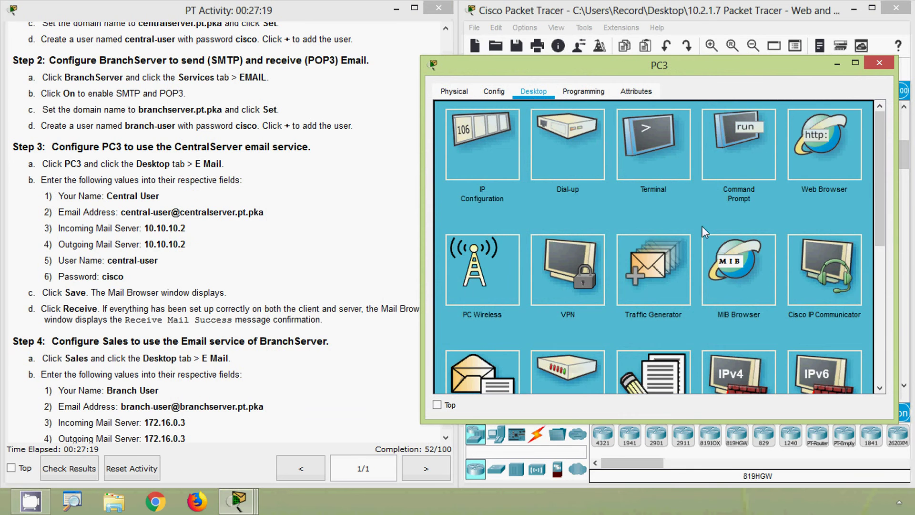
pyautogui.scroll(-3, 878, 229)
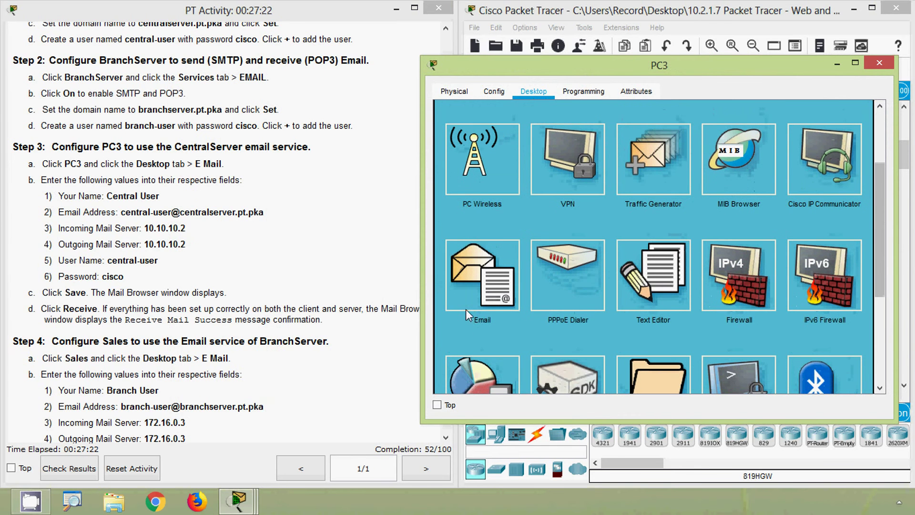
pyautogui.click(484, 298)
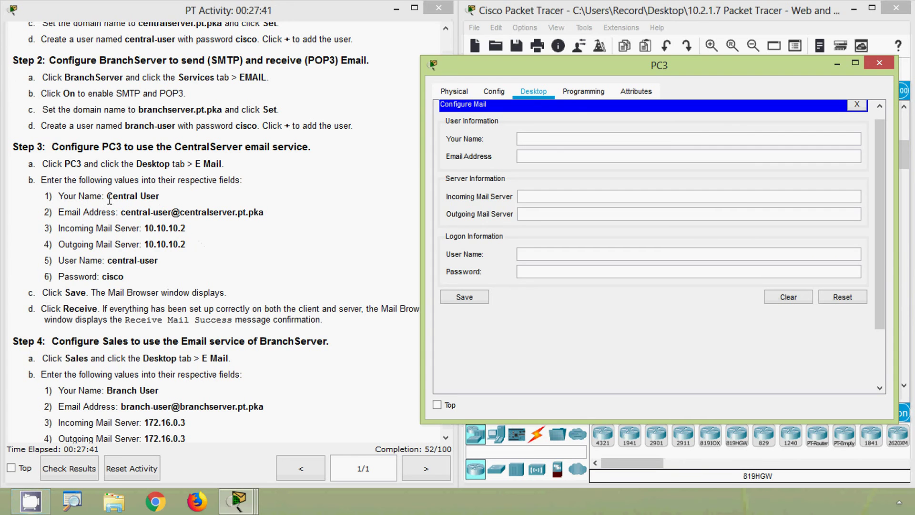
# Enter Central User as PC3's display name and paste its email address.
pyautogui.moveTo(110, 199); pyautogui.dragTo(163, 200)
pyautogui.hotkey('ctrl', 'c')
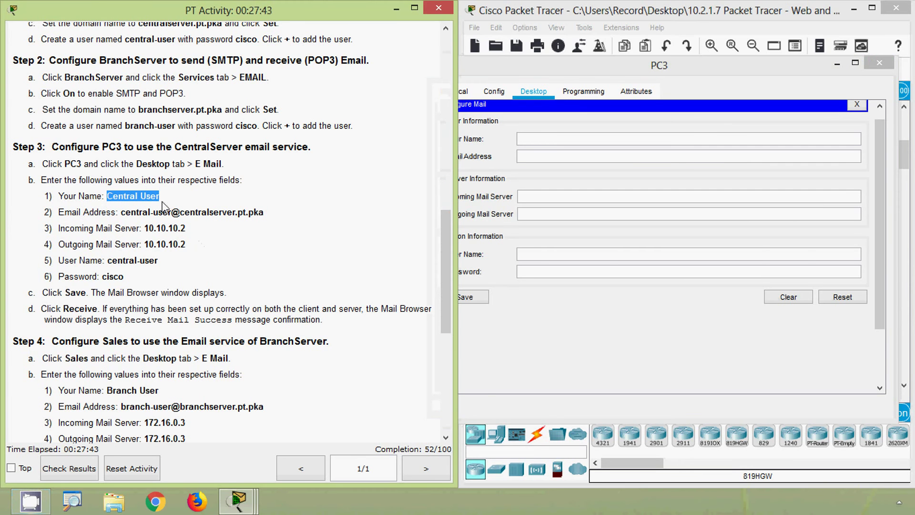
pyautogui.click(517, 72)
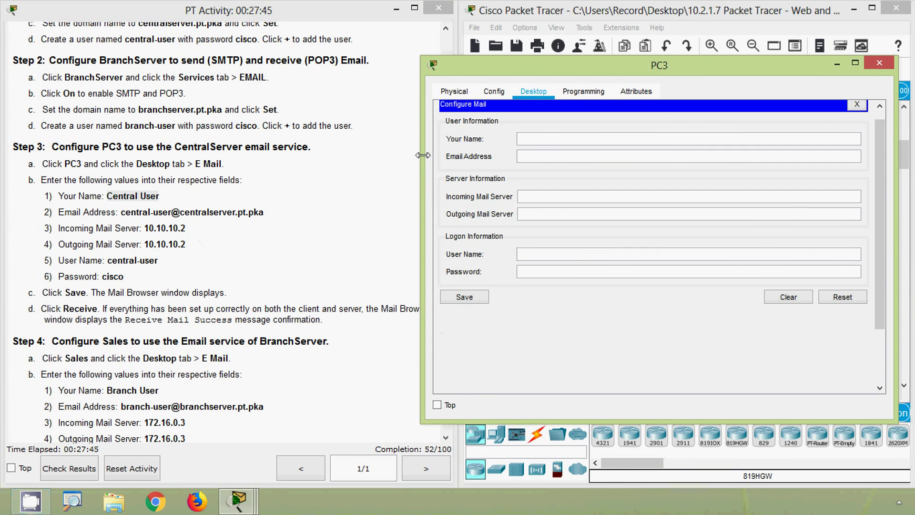
pyautogui.moveTo(423, 155); pyautogui.dragTo(473, 154)
pyautogui.hotkey('ctrl', 'v')
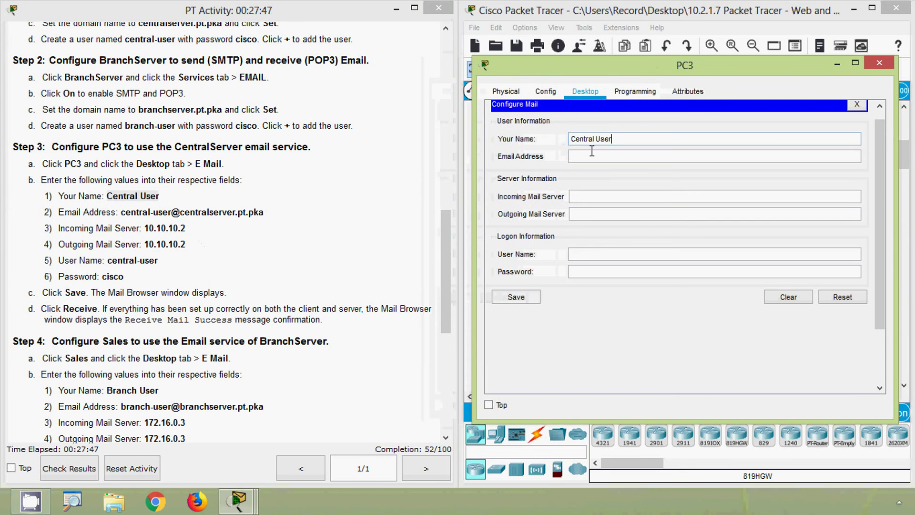
pyautogui.click(591, 157)
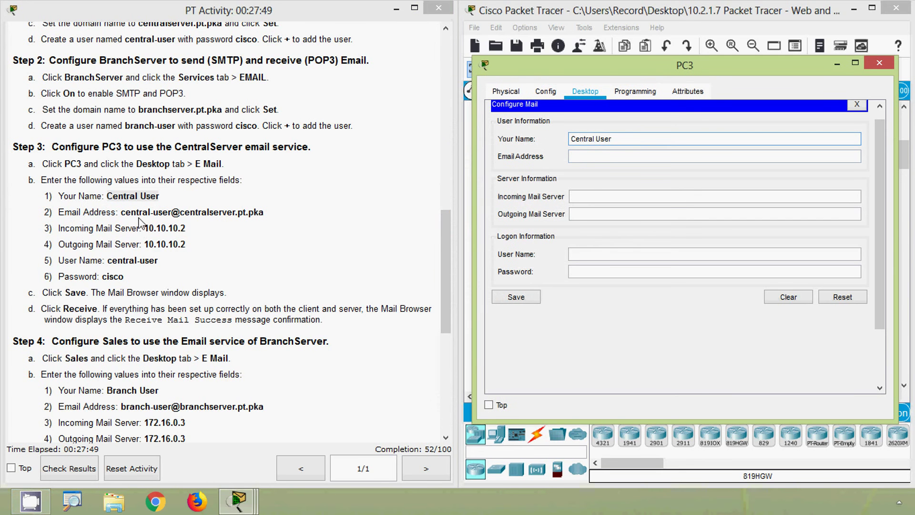
pyautogui.moveTo(122, 215); pyautogui.dragTo(265, 214)
pyautogui.hotkey('ctrl', 'c')
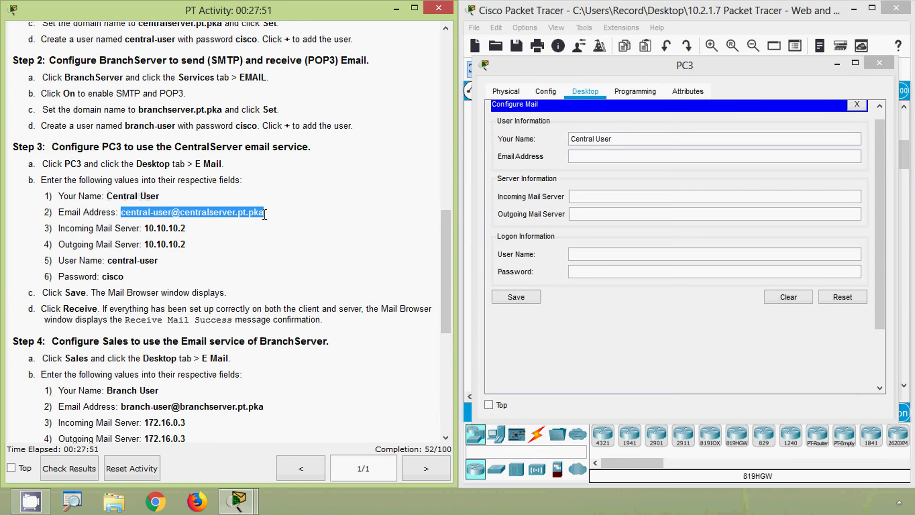
pyautogui.click(583, 156)
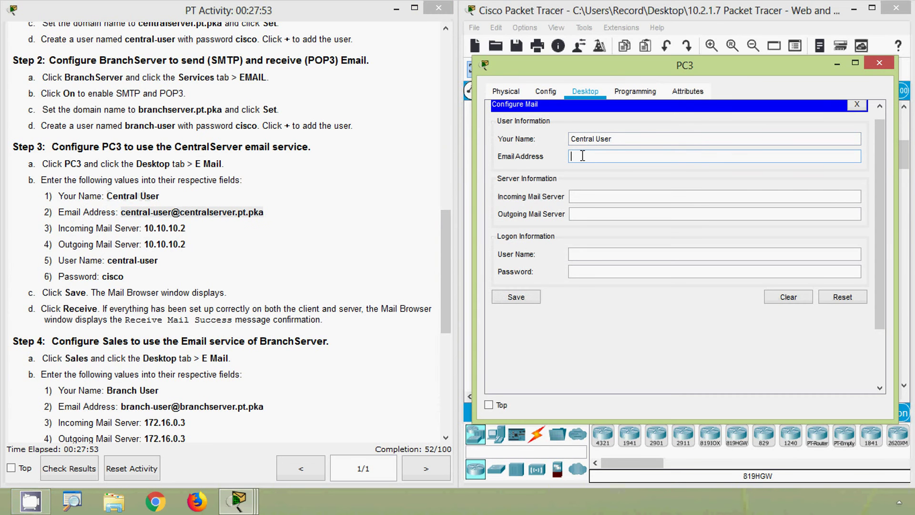
pyautogui.hotkey('ctrl', 'v')
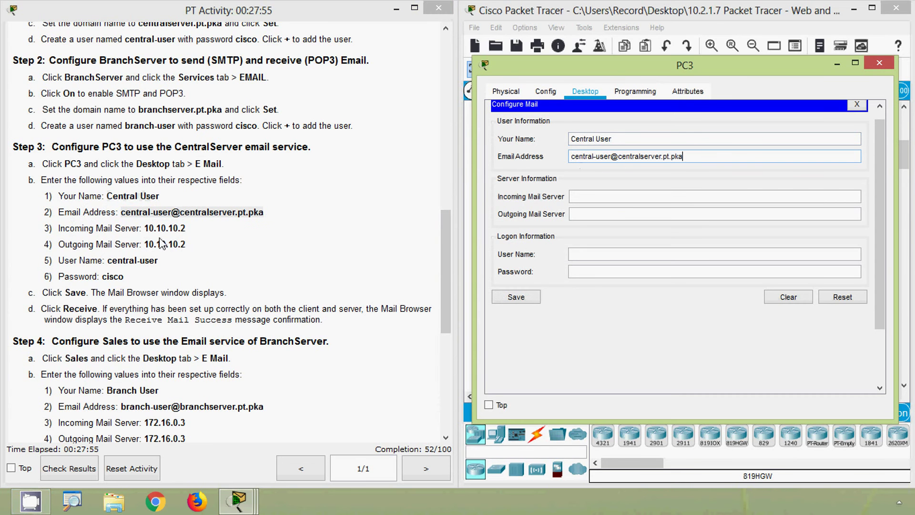
# Set PC3's incoming and outgoing mail servers to 10.10.10.2.
pyautogui.moveTo(145, 229); pyautogui.dragTo(187, 230)
pyautogui.hotkey('ctrl', 'c')
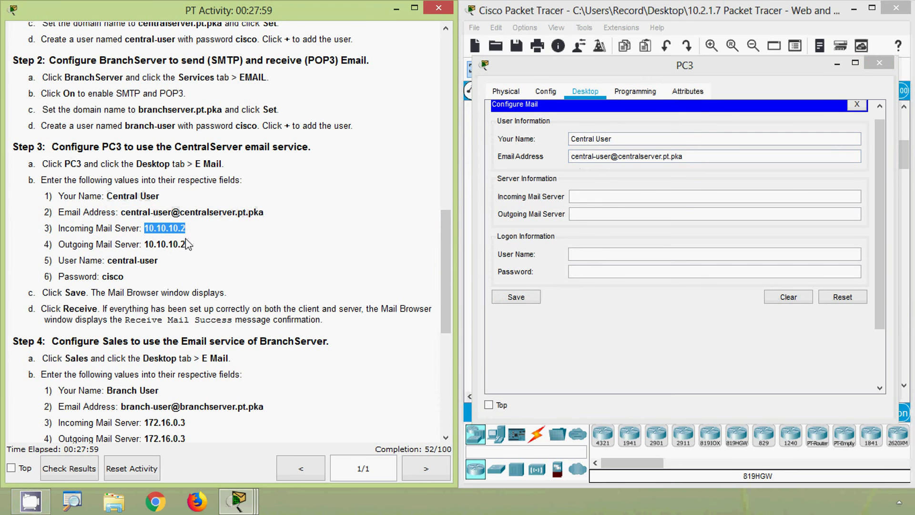
pyautogui.click(591, 197)
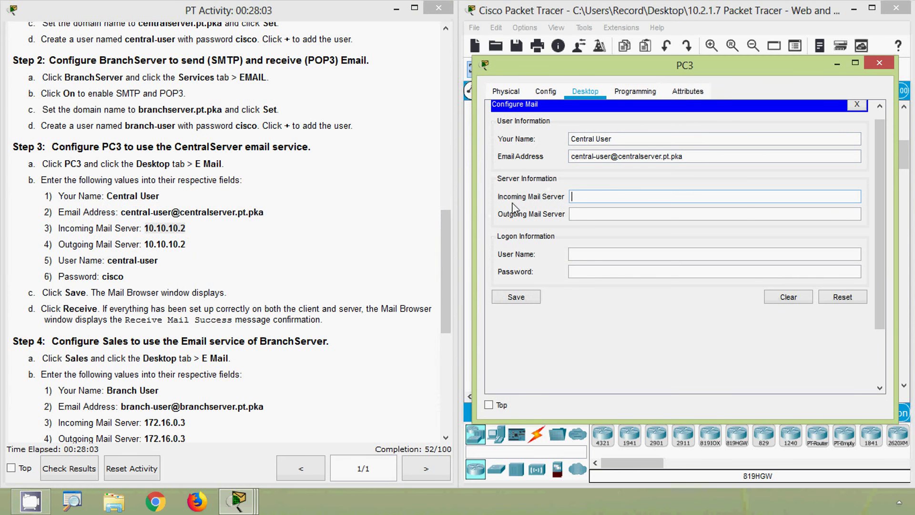
pyautogui.hotkey('ctrl', 'v')
pyautogui.click(577, 214)
pyautogui.hotkey('ctrl', 'v')
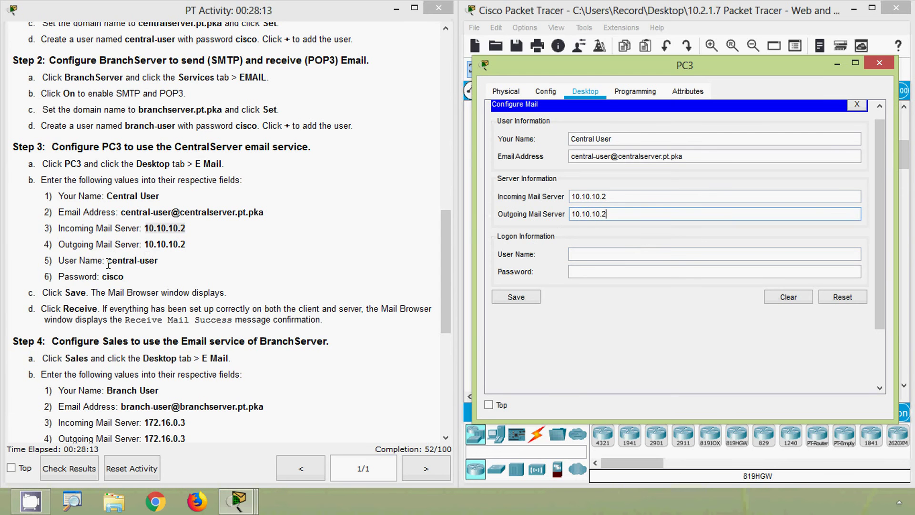
# Set the login user name to central-user and save PC3's mail settings.
pyautogui.moveTo(108, 260); pyautogui.dragTo(155, 263)
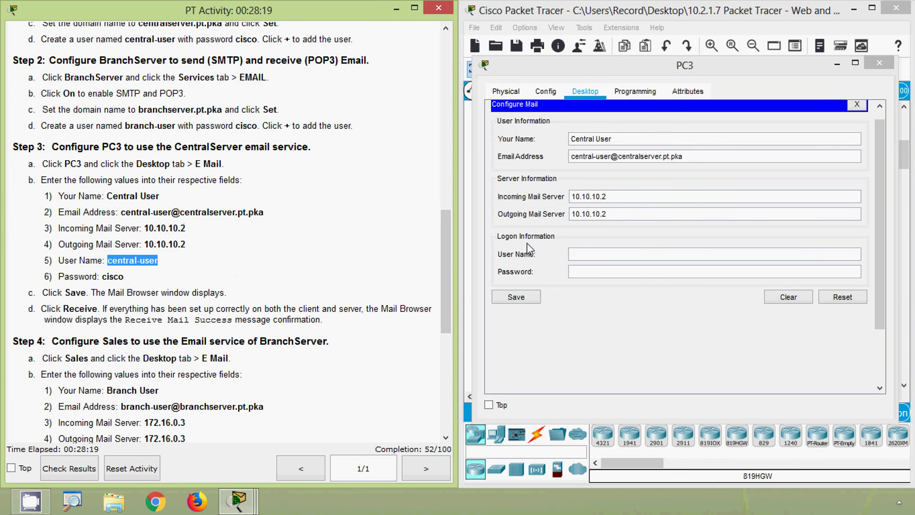
pyautogui.click(585, 256)
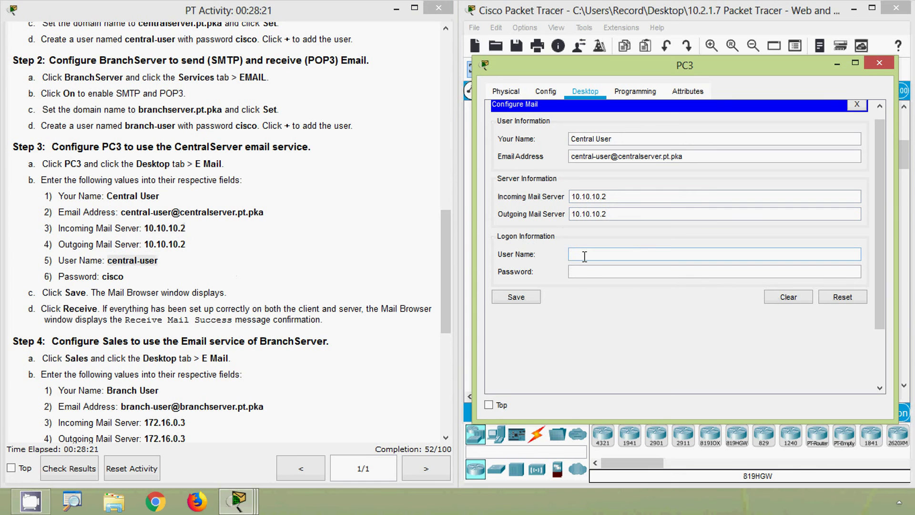
pyautogui.write('central-user')
pyautogui.click(515, 298)
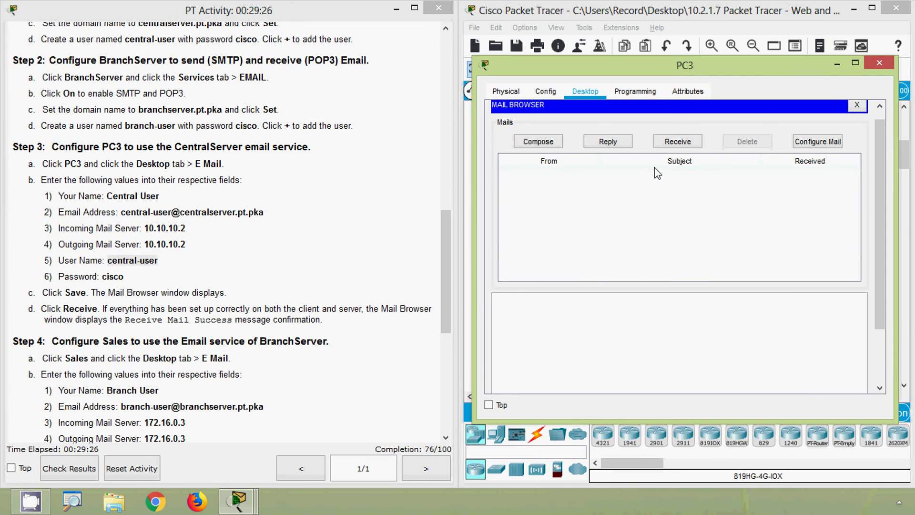
# Receive mail on PC3 and scroll to the Receive Mail Success message from 10.10.10.2.
pyautogui.click(670, 142)
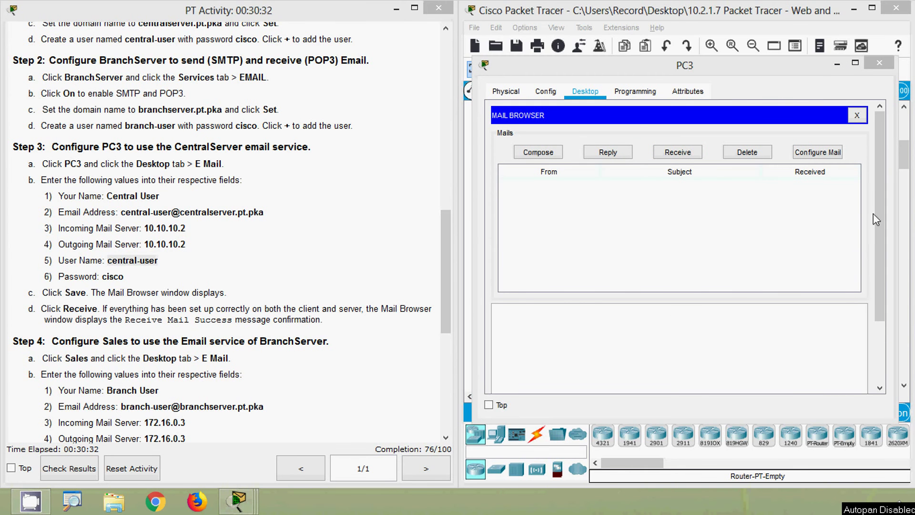
pyautogui.moveTo(880, 191); pyautogui.dragTo(887, 286)
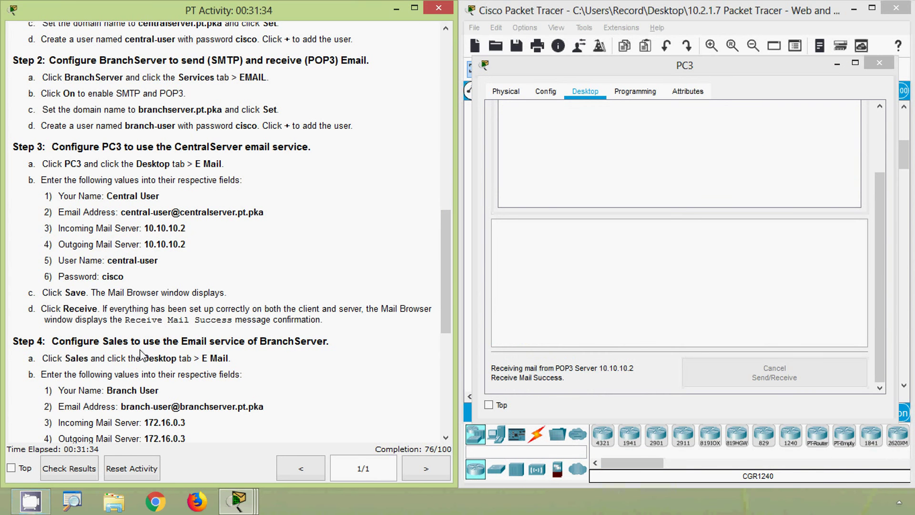
pyautogui.scroll(-4, 84, 370)
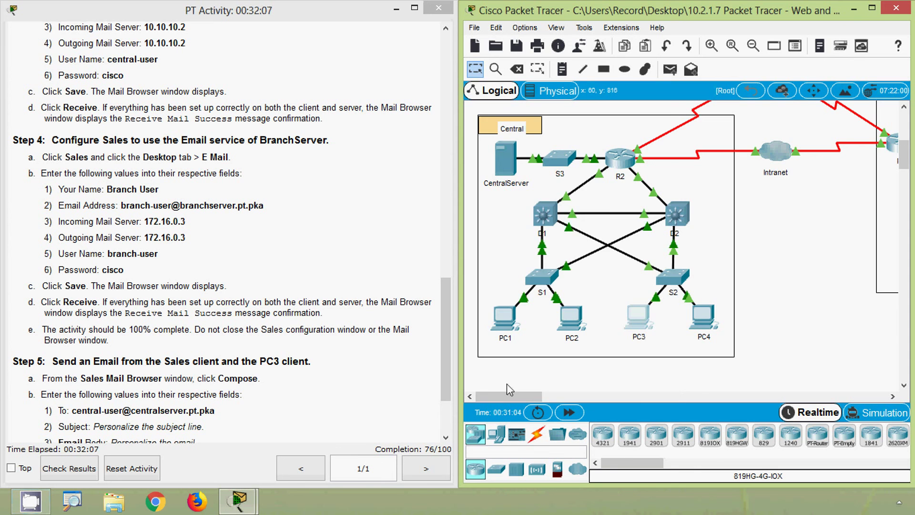
# Pan to the Branch area and open the Sales PC's Desktop Email setup form.
pyautogui.moveTo(505, 402); pyautogui.dragTo(562, 402)
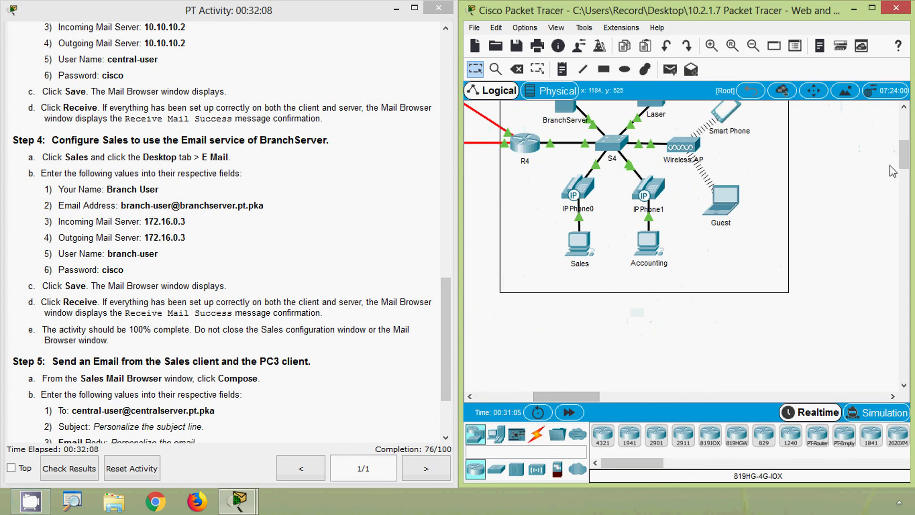
pyautogui.scroll(3, 903, 164)
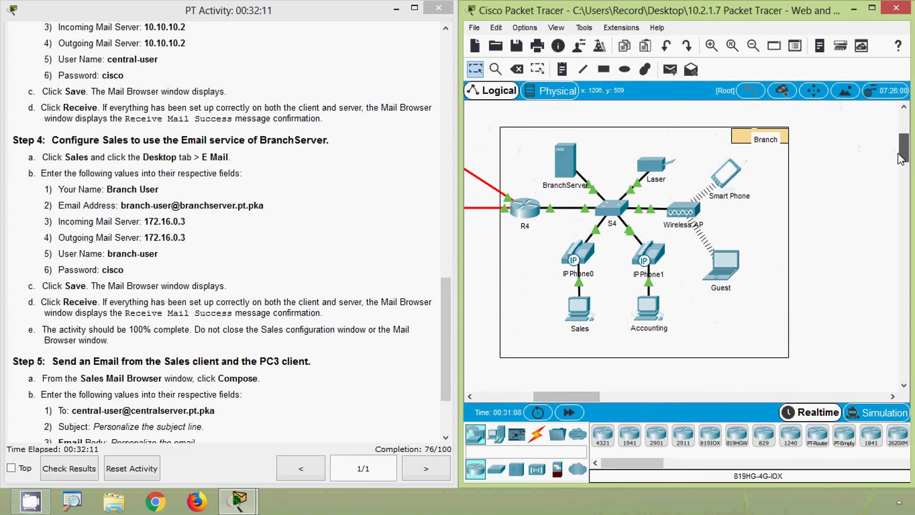
pyautogui.click(581, 315)
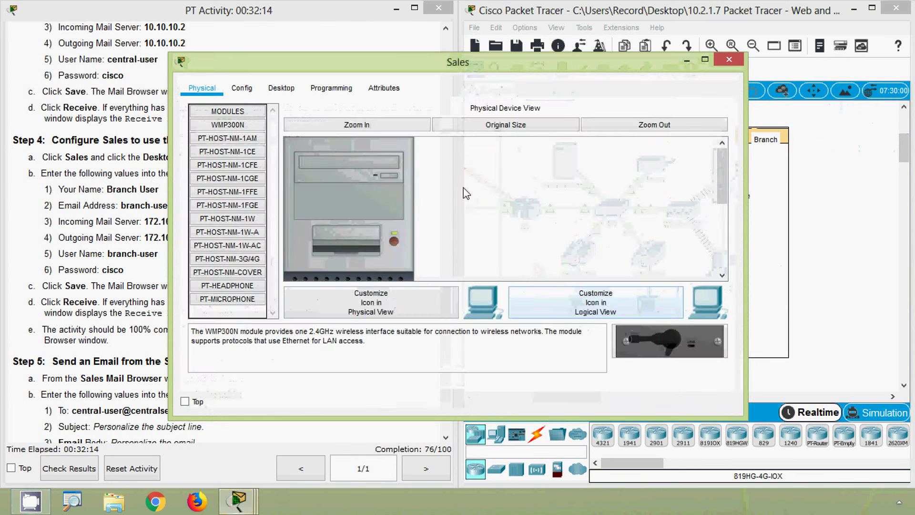
pyautogui.click(282, 88)
pyautogui.moveTo(172, 163); pyautogui.dragTo(368, 164)
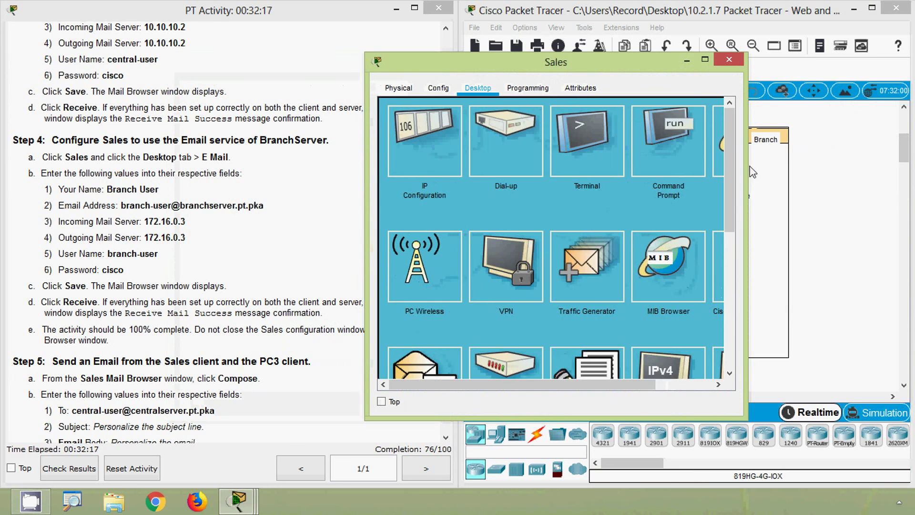
pyautogui.moveTo(731, 149); pyautogui.dragTo(727, 208)
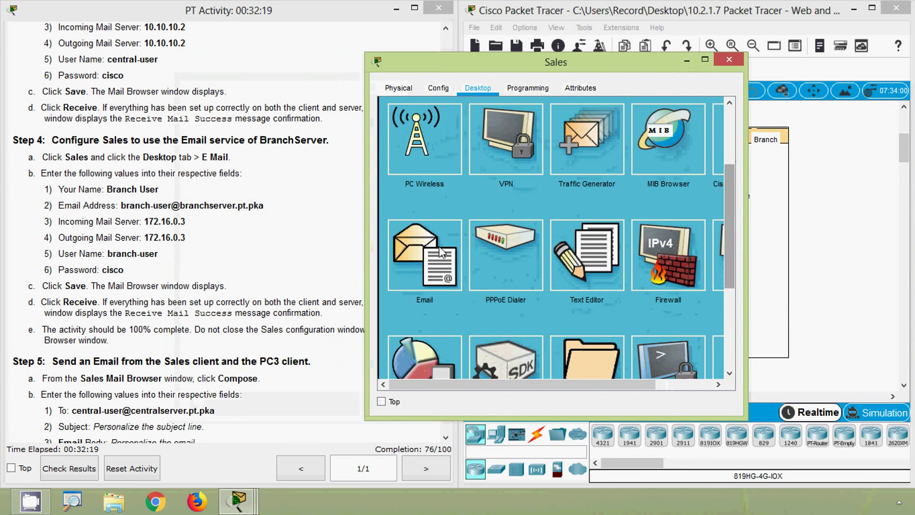
pyautogui.click(417, 257)
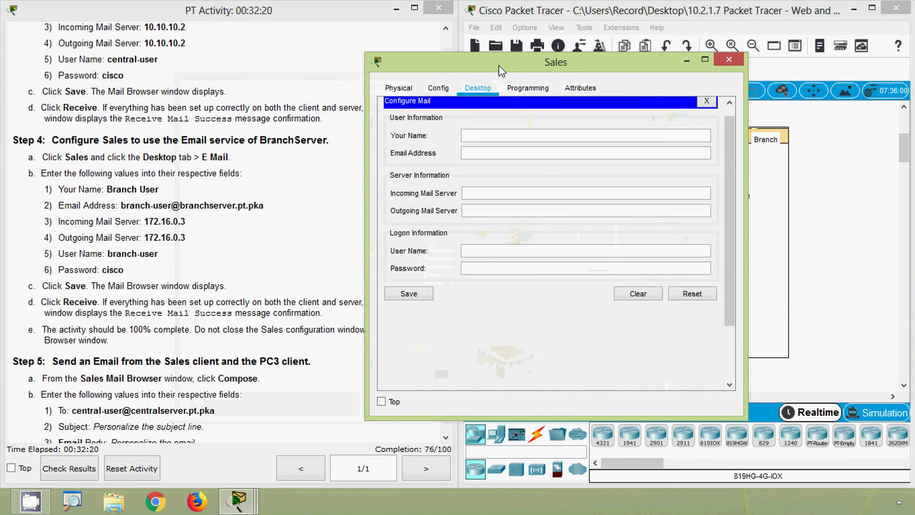
# Enter Branch User as the Sales display name and paste its email address.
pyautogui.moveTo(496, 72); pyautogui.dragTo(622, 64)
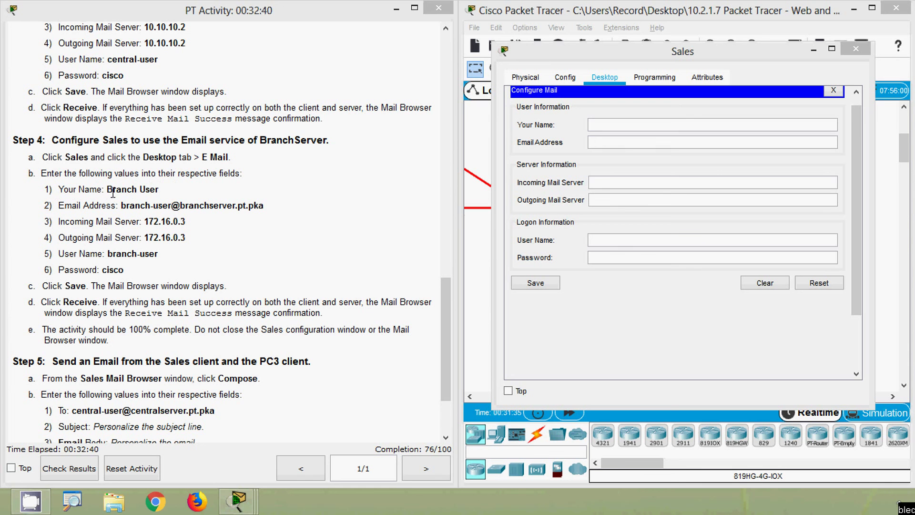
pyautogui.moveTo(108, 191); pyautogui.dragTo(163, 190)
pyautogui.hotkey('ctrl', 'c')
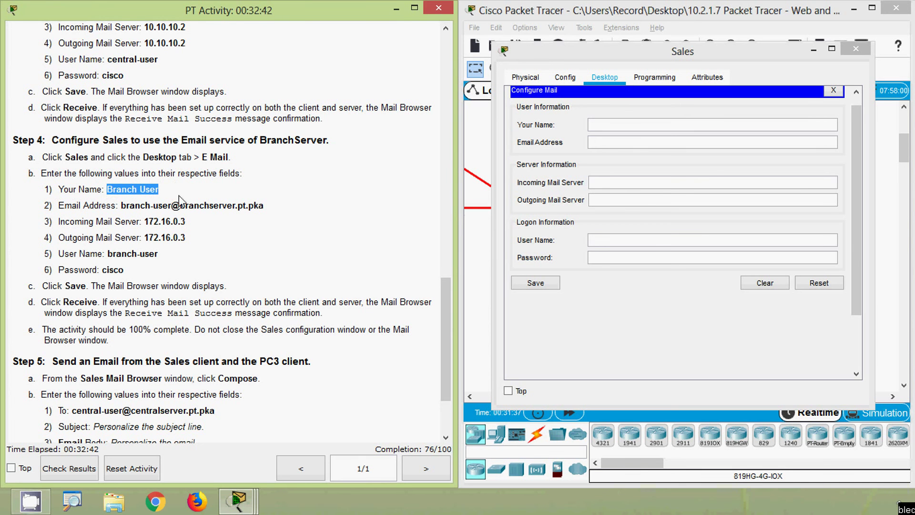
pyautogui.click(591, 125)
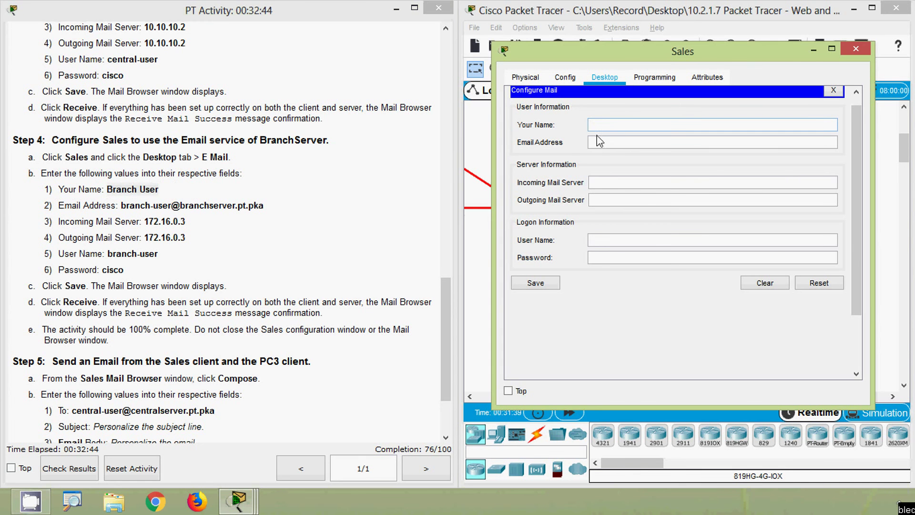
pyautogui.hotkey('ctrl', 'v')
pyautogui.moveTo(121, 205); pyautogui.dragTo(266, 208)
pyautogui.hotkey('ctrl', 'c')
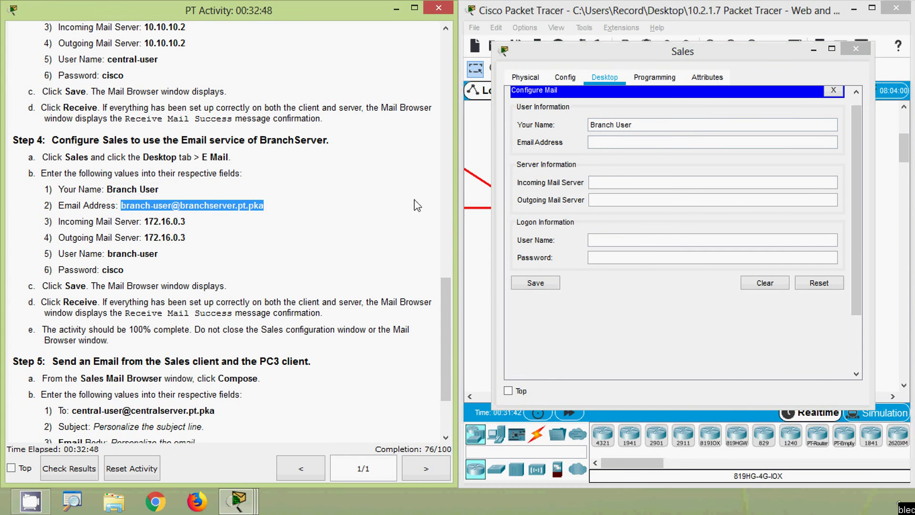
pyautogui.click(599, 142)
pyautogui.hotkey('ctrl', 'v')
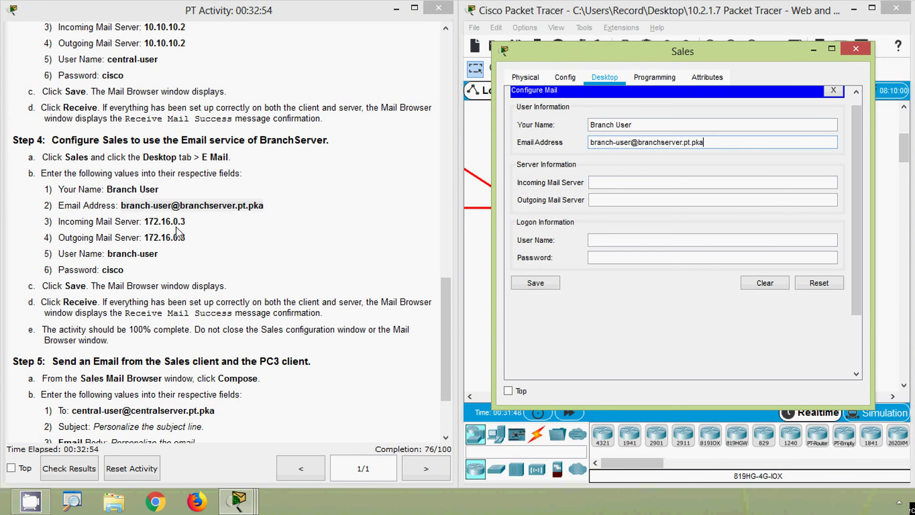
# Set the Sales incoming and outgoing mail servers to 172.16.0.3.
pyautogui.moveTo(145, 222); pyautogui.dragTo(188, 223)
pyautogui.hotkey('ctrl', 'c')
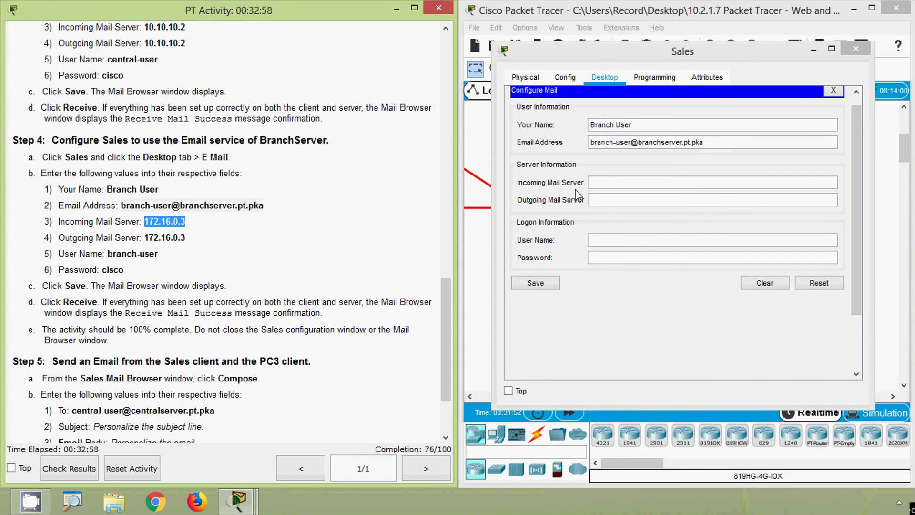
pyautogui.click(610, 182)
pyautogui.hotkey('ctrl', 'v')
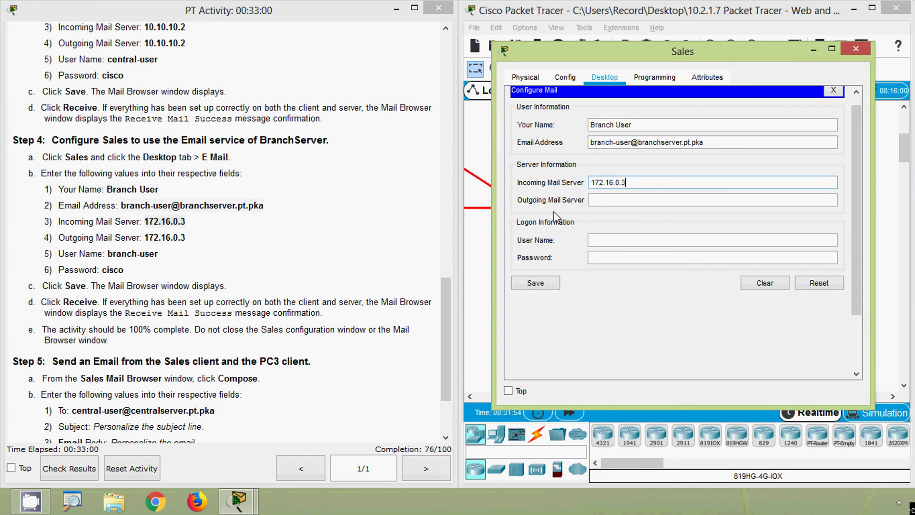
pyautogui.click(604, 200)
pyautogui.hotkey('ctrl', 'v')
# Set the login user name to branch-user and save the Sales mail settings.
pyautogui.moveTo(108, 254); pyautogui.dragTo(158, 254)
pyautogui.hotkey('ctrl', 'c')
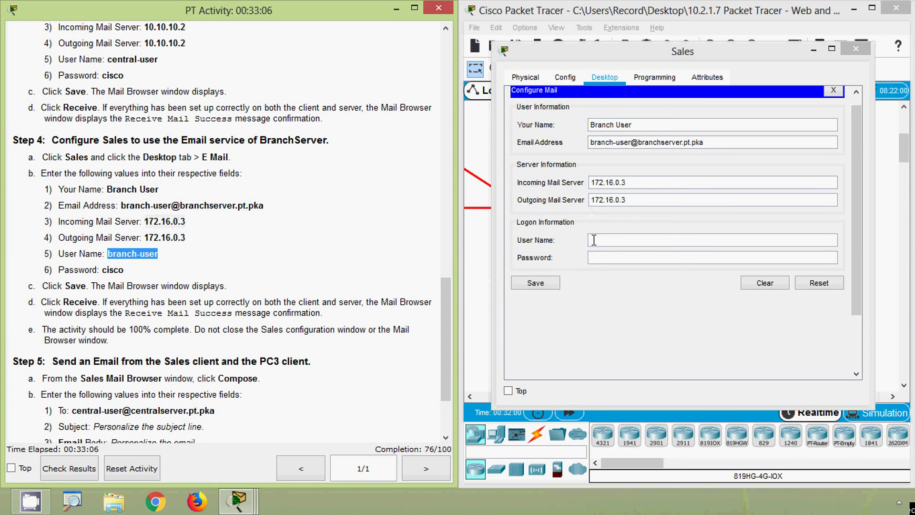
pyautogui.click(595, 239)
pyautogui.hotkey('ctrl', 'v')
pyautogui.click(609, 258)
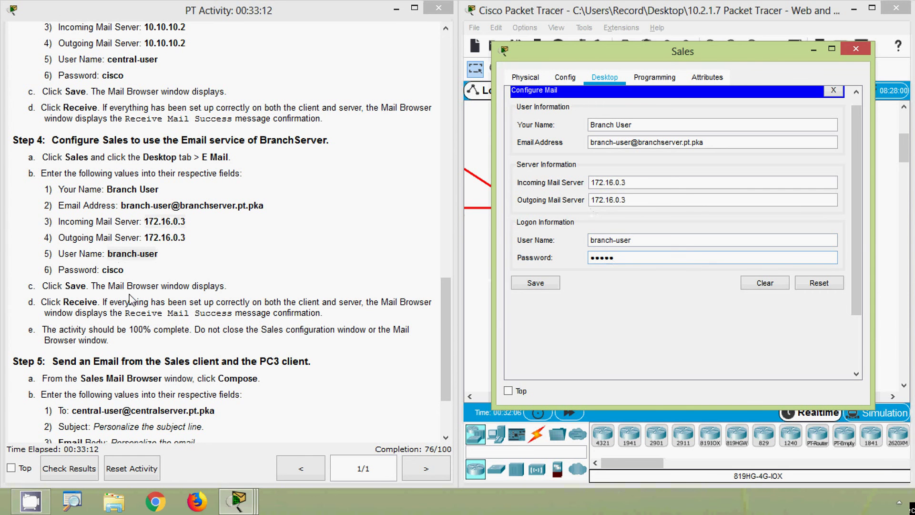
pyautogui.click(527, 285)
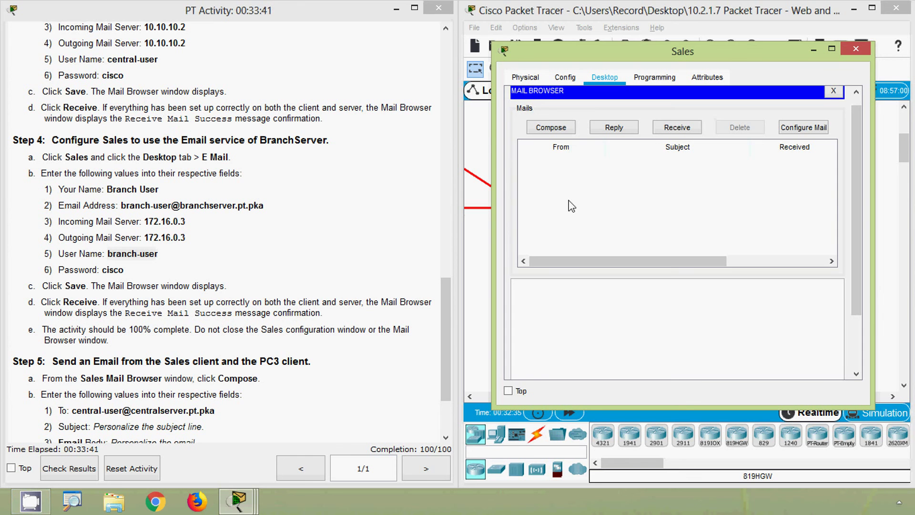
# Receive mail on the Sales PC and scroll to confirm Receive Mail Success from 172.16.0.3.
pyautogui.click(678, 129)
pyautogui.moveTo(859, 192); pyautogui.dragTo(857, 256)
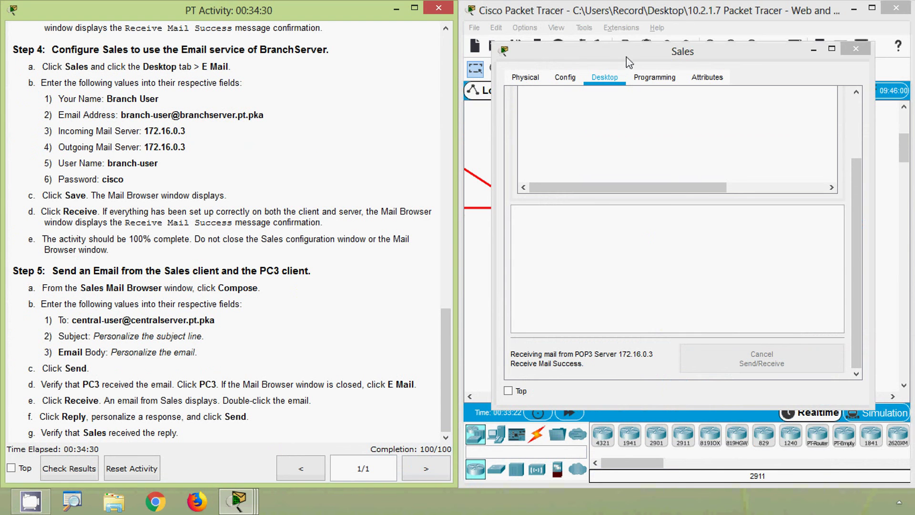
pyautogui.moveTo(630, 62); pyautogui.dragTo(645, 59)
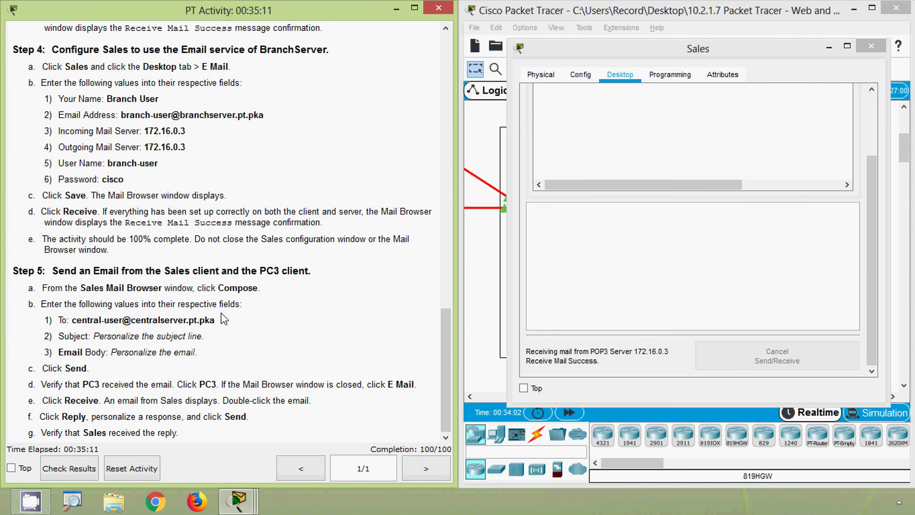
pyautogui.moveTo(872, 246); pyautogui.dragTo(871, 186)
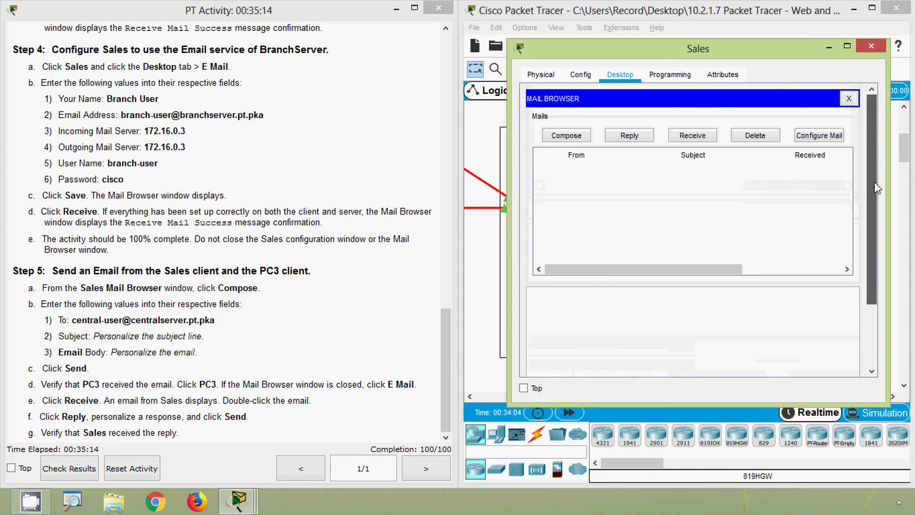
# Start a new Sales email addressed to the central user's mail address.
pyautogui.click(574, 138)
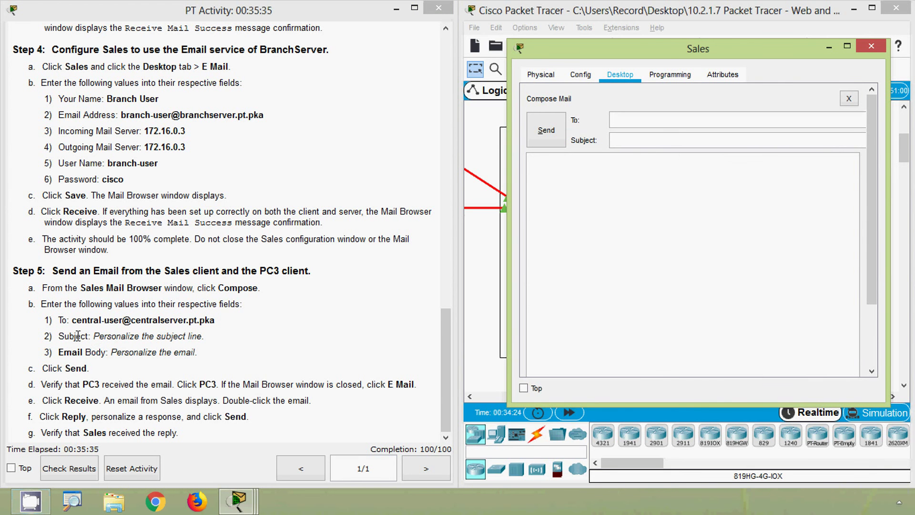
pyautogui.moveTo(74, 320); pyautogui.dragTo(214, 325)
pyautogui.hotkey('ctrl', 'c')
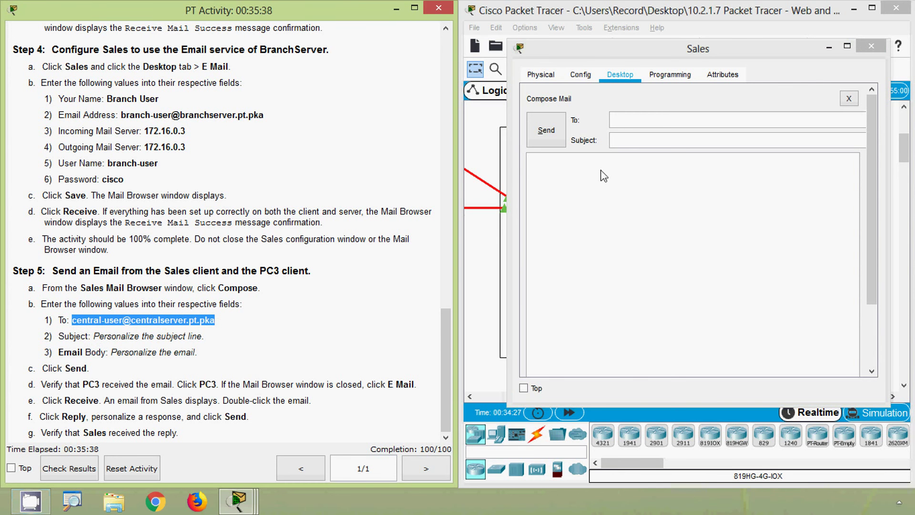
pyautogui.click(626, 120)
pyautogui.hotkey('ctrl', 'v')
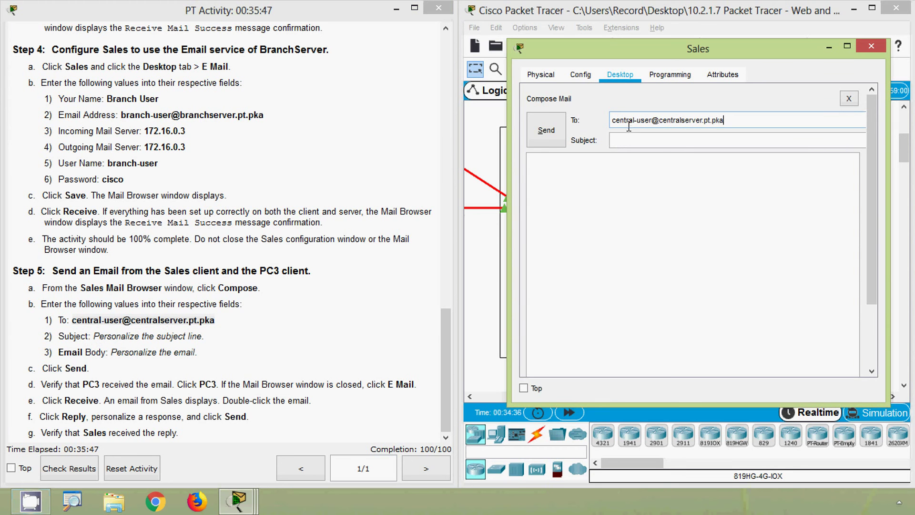
# Enter subject TechAcad and body 'Greetings fromTechAcad', then send the email.
pyautogui.click(629, 139)
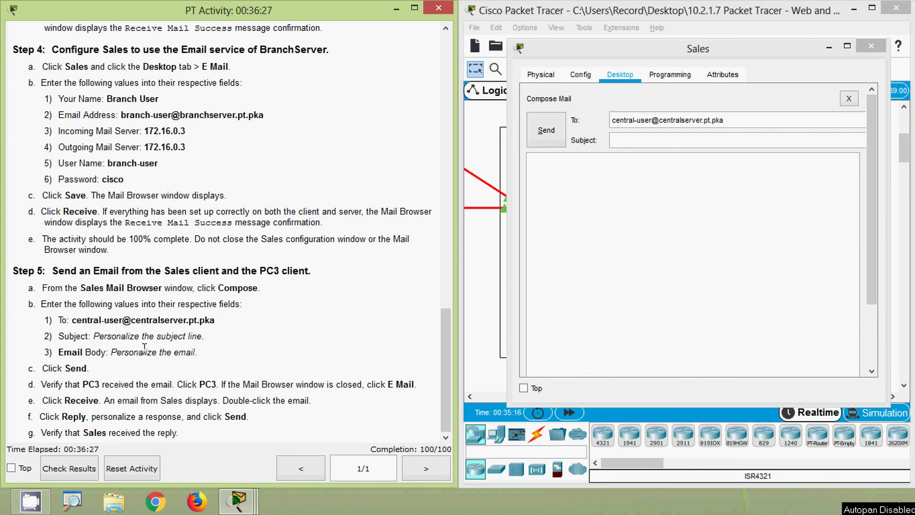
pyautogui.click(623, 142)
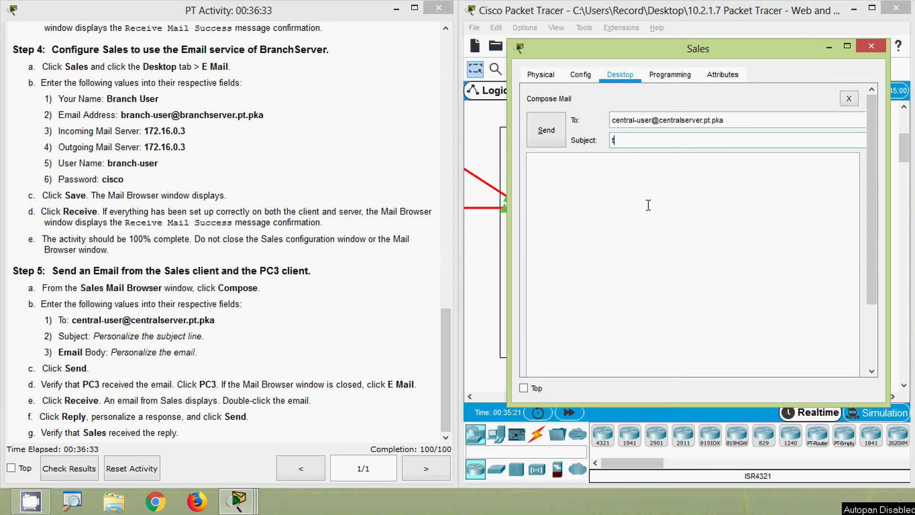
pyautogui.write('TechAcad')
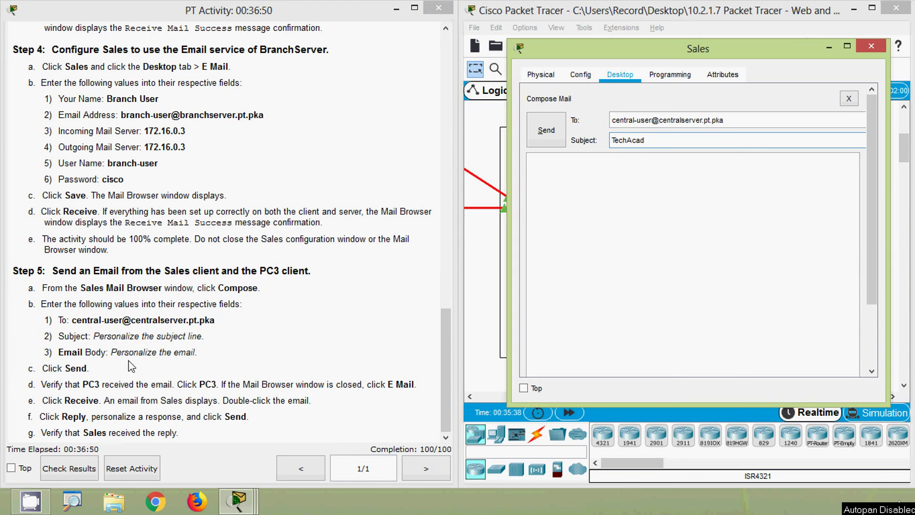
pyautogui.click(552, 268)
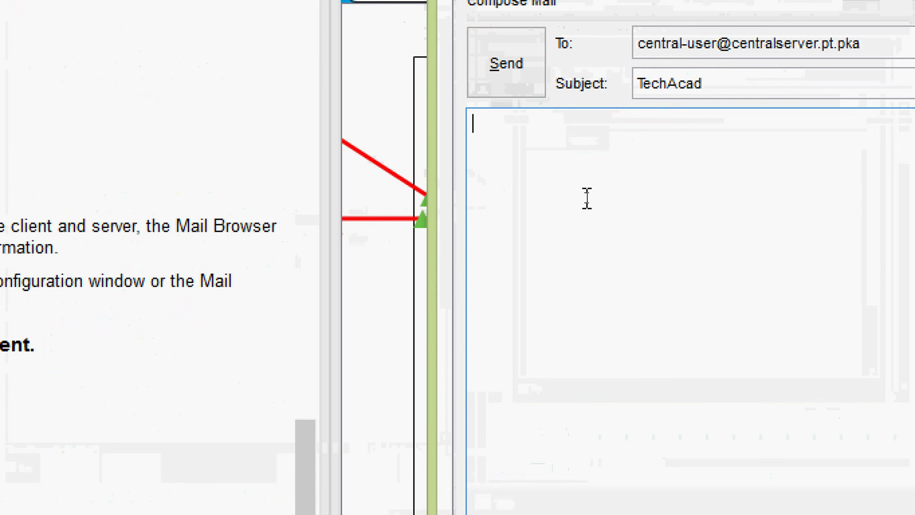
pyautogui.write('Greetings from')
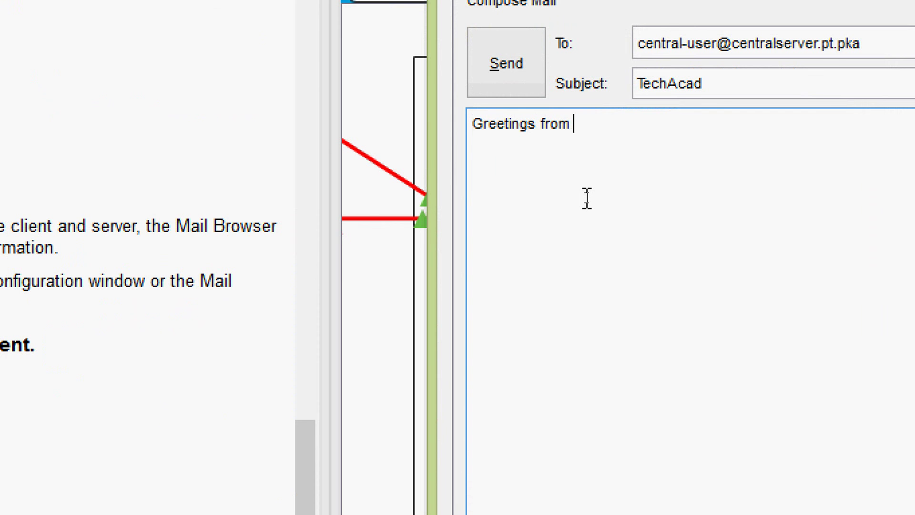
pyautogui.write('TechAcad.')
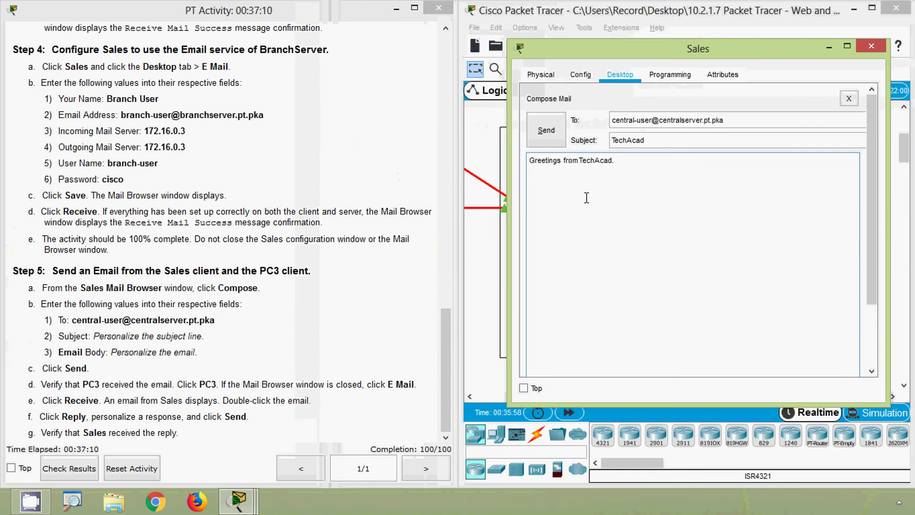
pyautogui.click(204, 353)
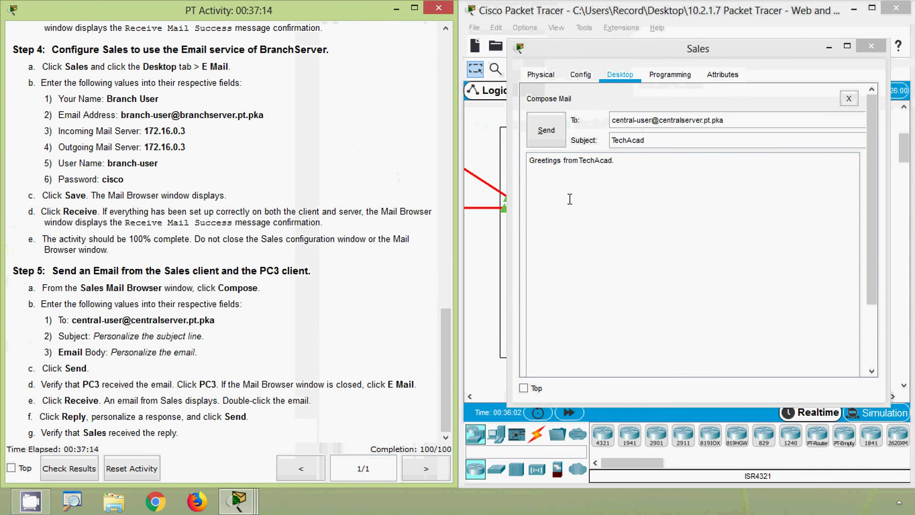
pyautogui.click(546, 133)
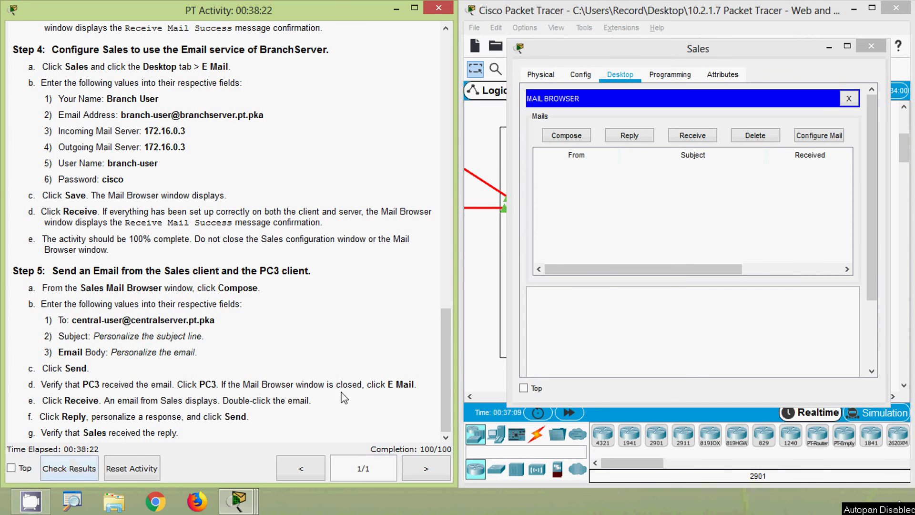
# Minimize the Sales window and open PC3's Email client.
pyautogui.click(830, 47)
pyautogui.moveTo(597, 396); pyautogui.dragTo(540, 396)
pyautogui.click(644, 342)
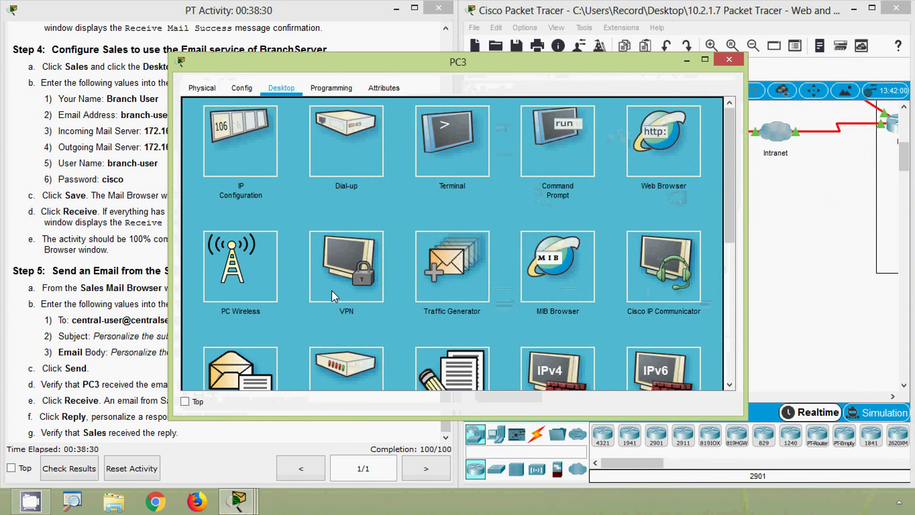
pyautogui.scroll(-3, 333, 296)
pyautogui.click(258, 307)
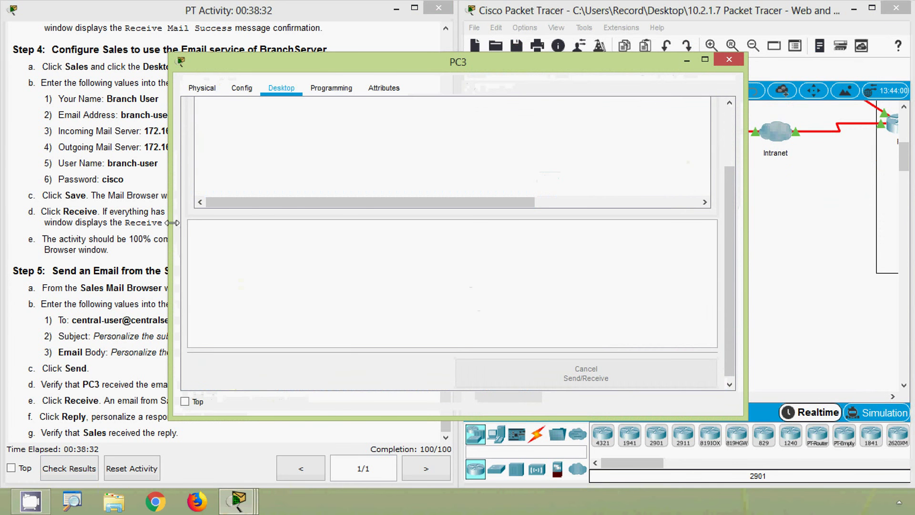
# Reposition the PC3 window and receive mail so the TechAcad message appears.
pyautogui.moveTo(173, 222); pyautogui.dragTo(336, 223)
pyautogui.moveTo(525, 72); pyautogui.dragTo(580, 65)
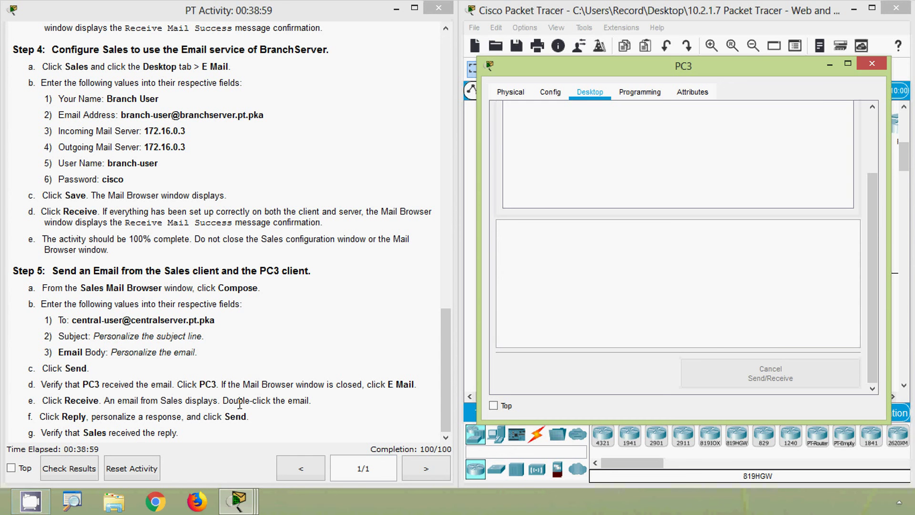
pyautogui.moveTo(871, 338); pyautogui.dragTo(871, 260)
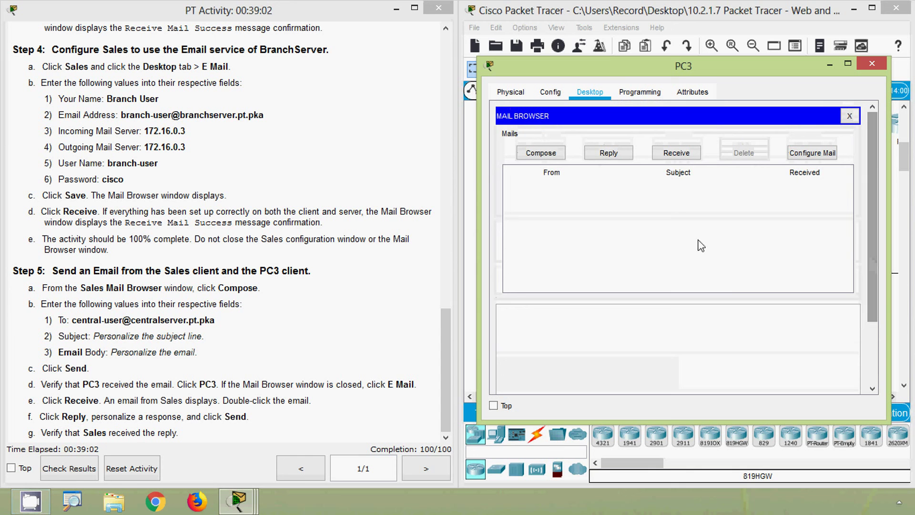
pyautogui.click(676, 154)
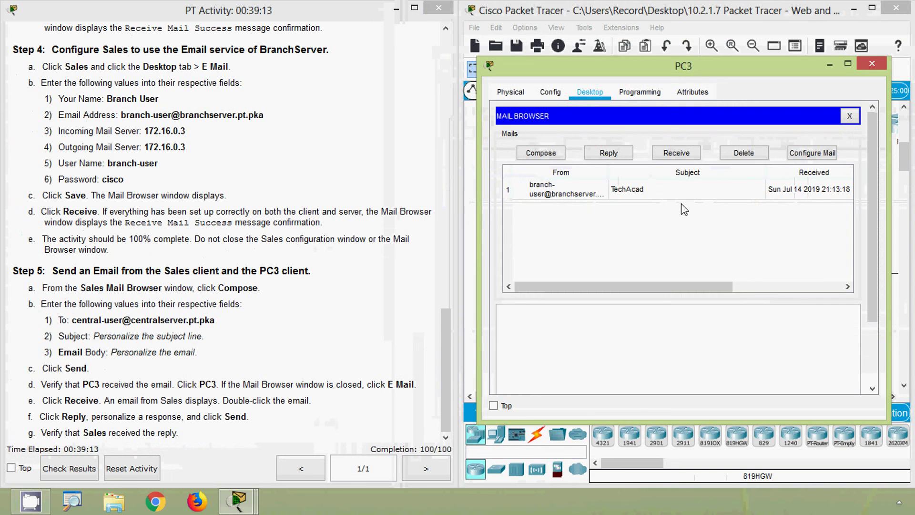
# Open the TechAcad message in PC3's inbox and start a reply.
pyautogui.click(564, 194)
pyautogui.doubleClick(563, 193)
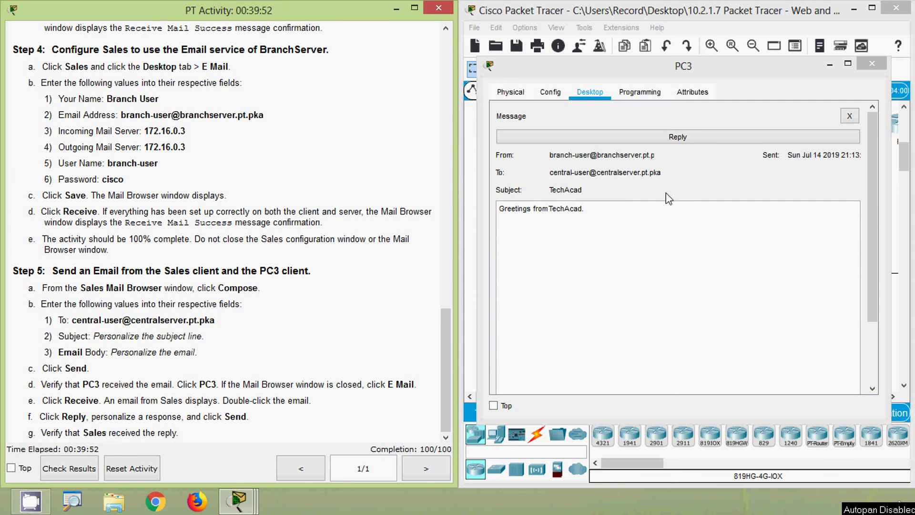
pyautogui.click(678, 138)
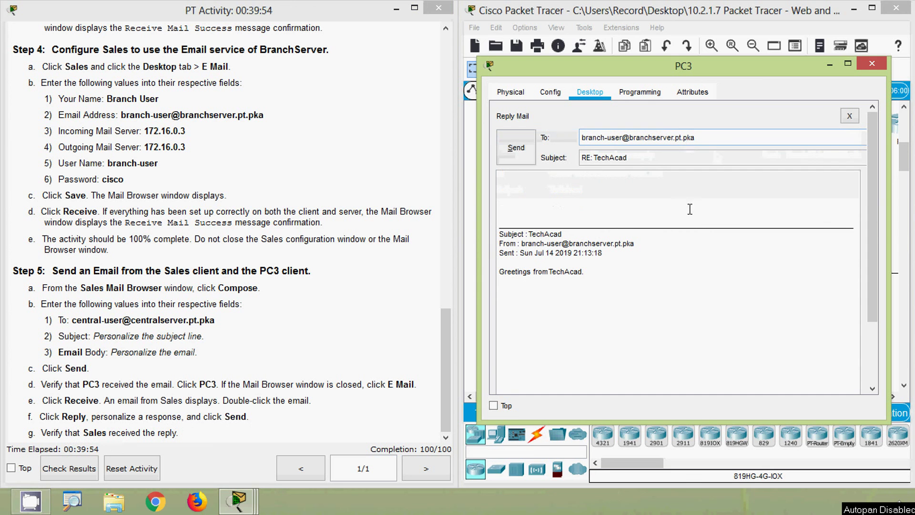
# Write the reply 'Hi' / 'Thanks TechAcad for your Response.' and send it.
pyautogui.click(519, 178)
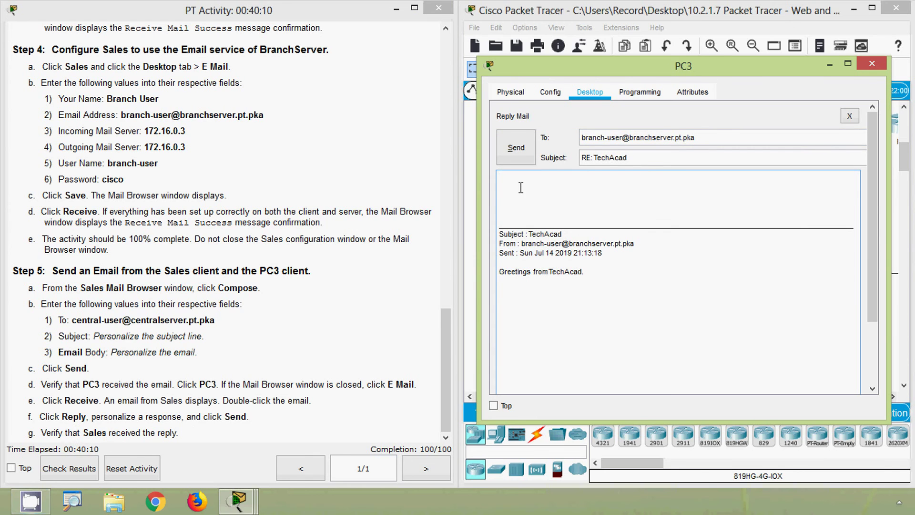
pyautogui.write('Hi')
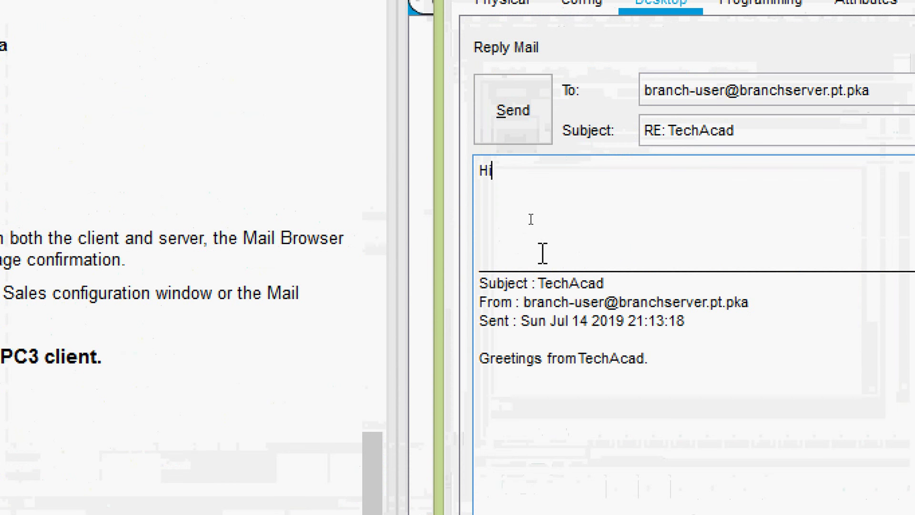
pyautogui.press('Return')
pyautogui.press('Return')
pyautogui.write('Thanks')
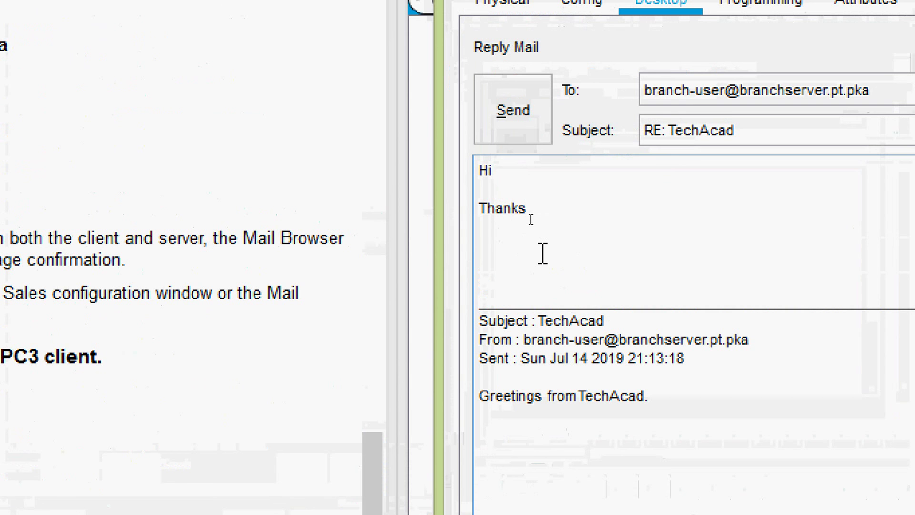
pyautogui.write(' TechAcad')
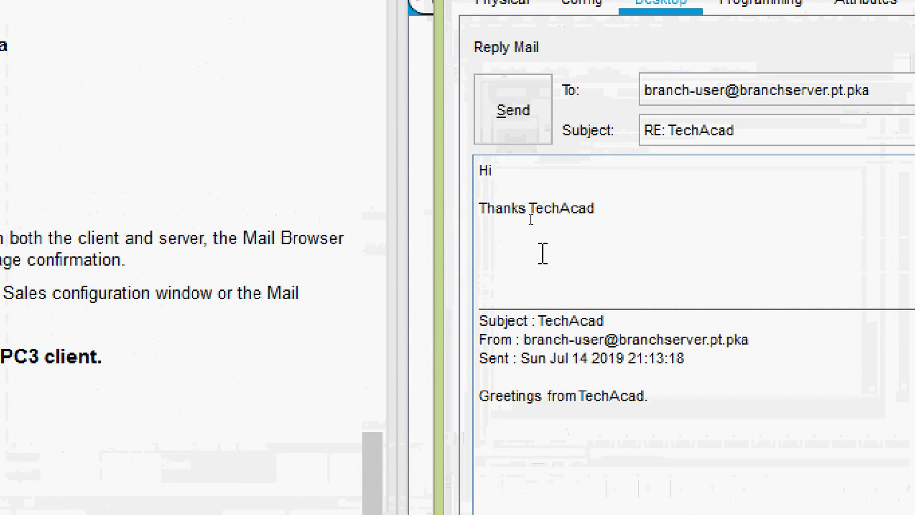
pyautogui.write(' for your Response')
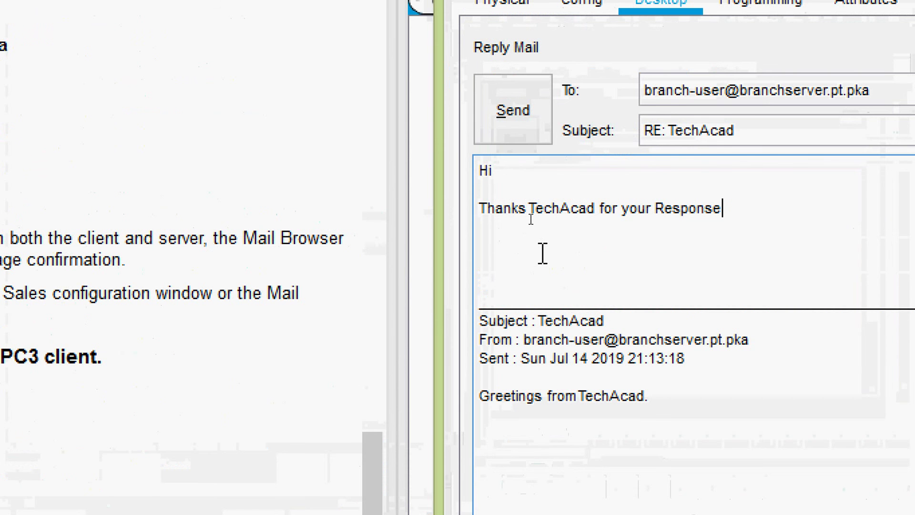
pyautogui.write('.')
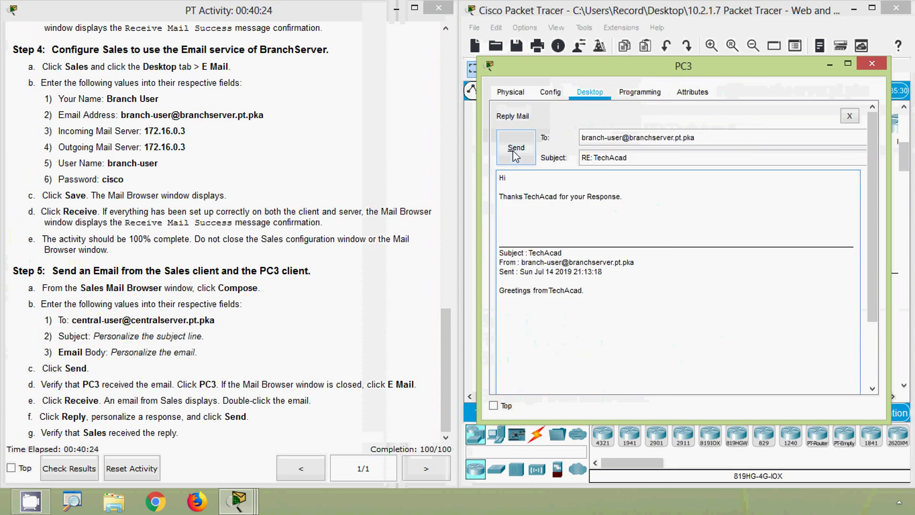
pyautogui.click(513, 111)
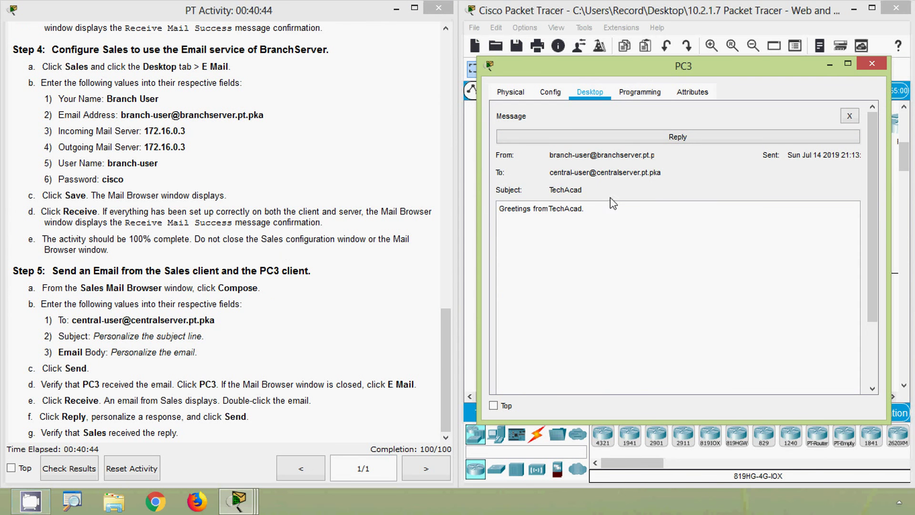
# Switch from PC3 to Sales, fetch its mail, and open PC3's RE: TechAcad reply.
pyautogui.click(872, 63)
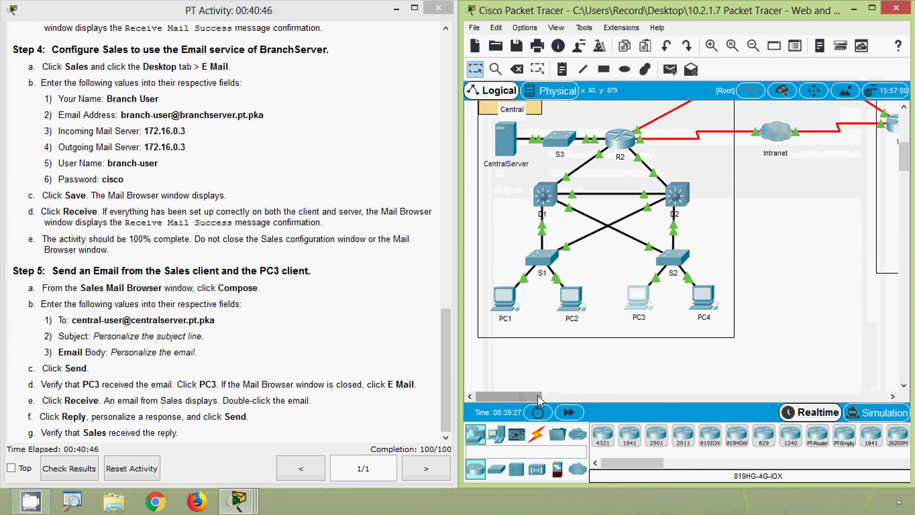
pyautogui.moveTo(539, 399); pyautogui.dragTo(576, 395)
pyautogui.click(579, 222)
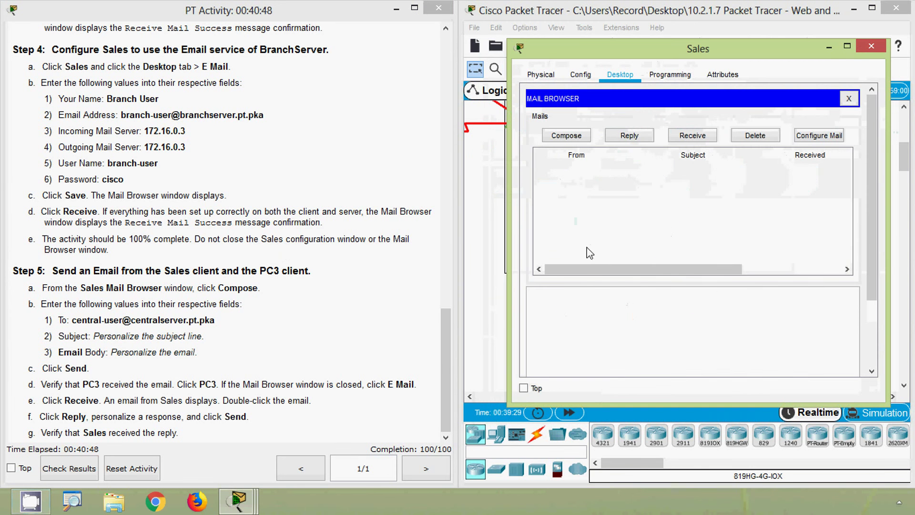
pyautogui.click(692, 137)
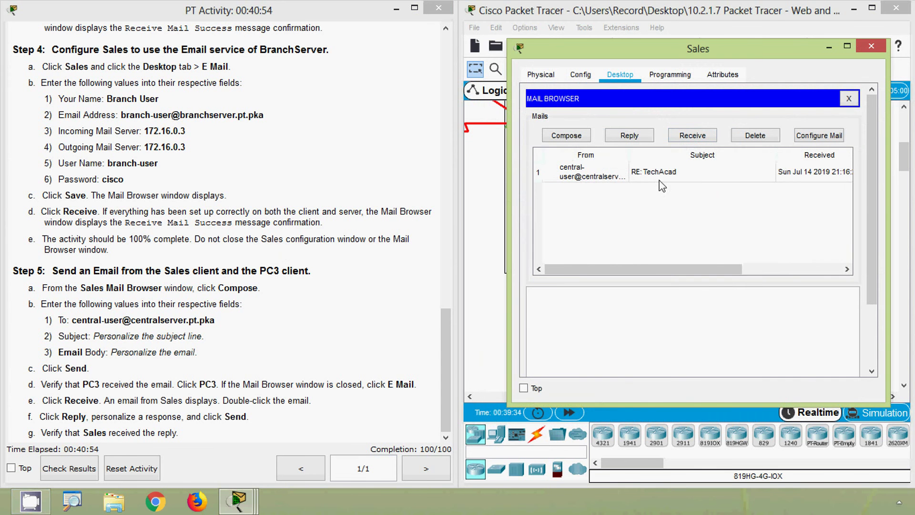
pyautogui.doubleClick(603, 178)
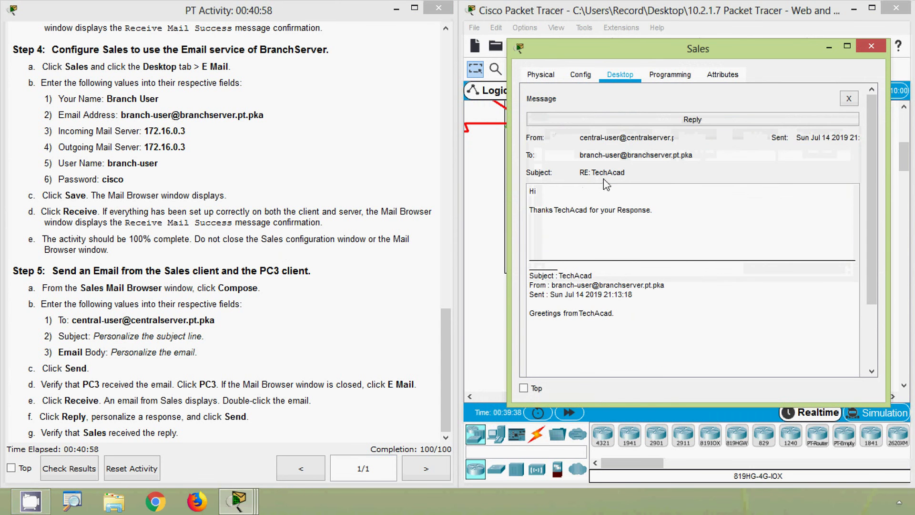